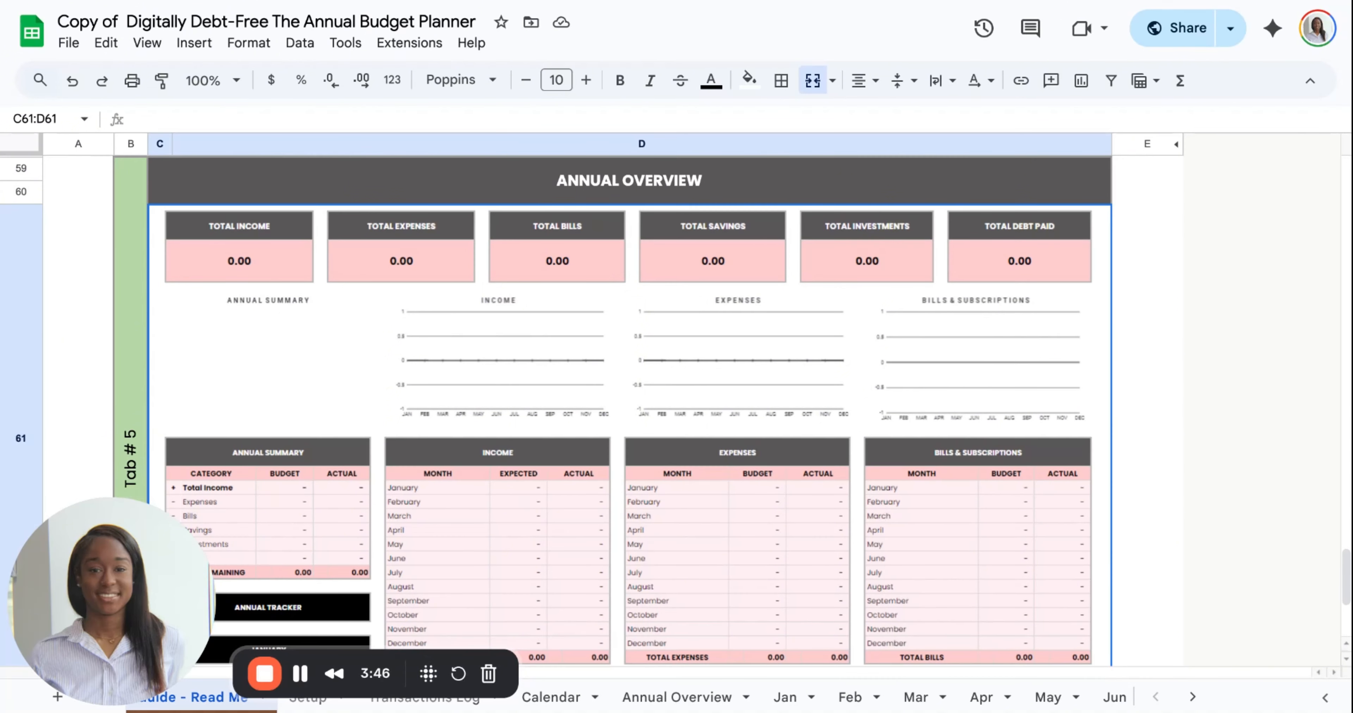
- Examine the Annual Overview section of the guide, including its charts, monthly tables and the annual summary note
scroll(924, 406, "up", 1)
scroll(924, 405, "down", 1)
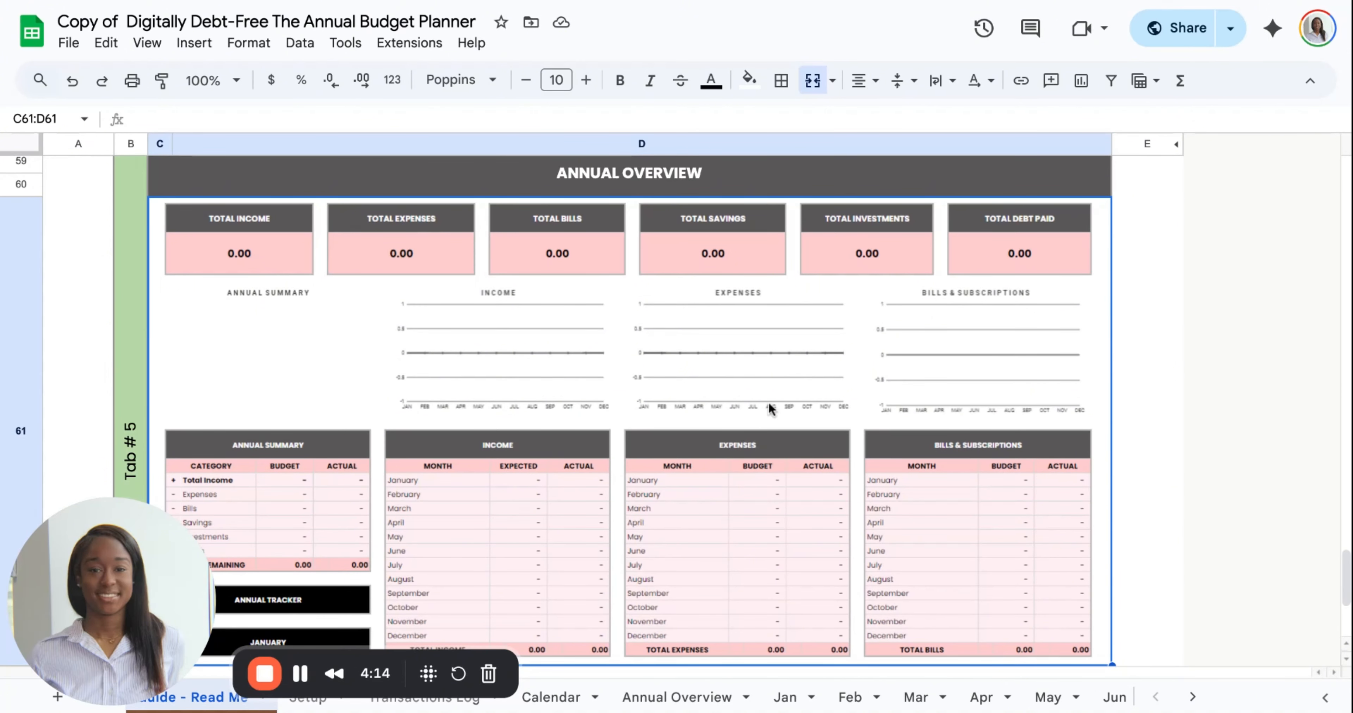
scroll(872, 404, "down", 5)
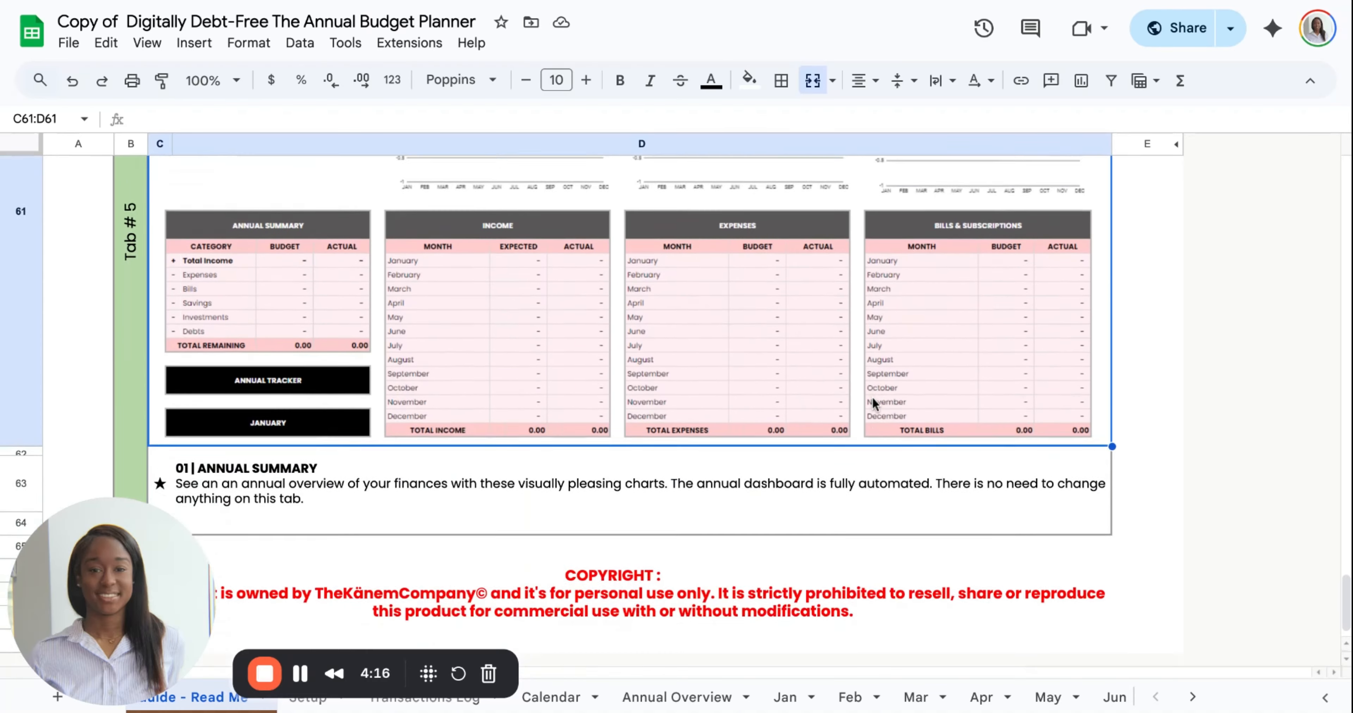
scroll(872, 404, "up", 3)
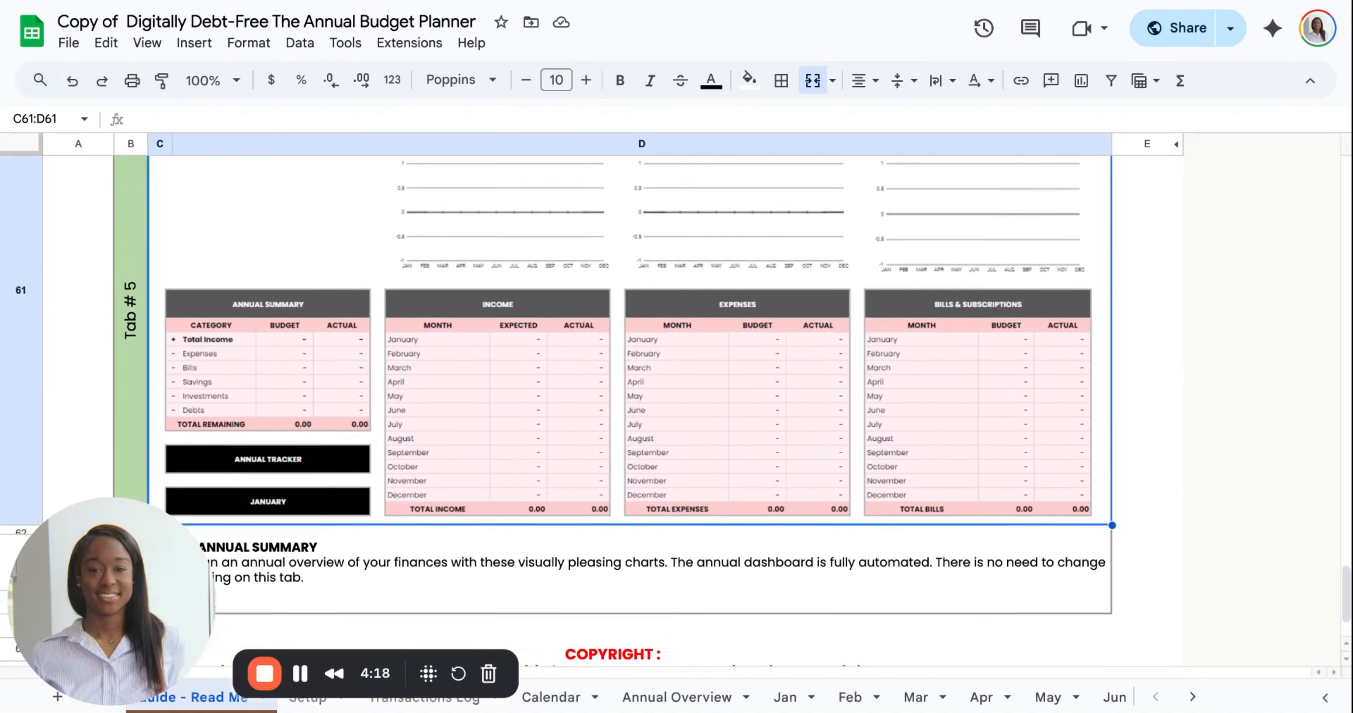
scroll(575, 620, "up", 1)
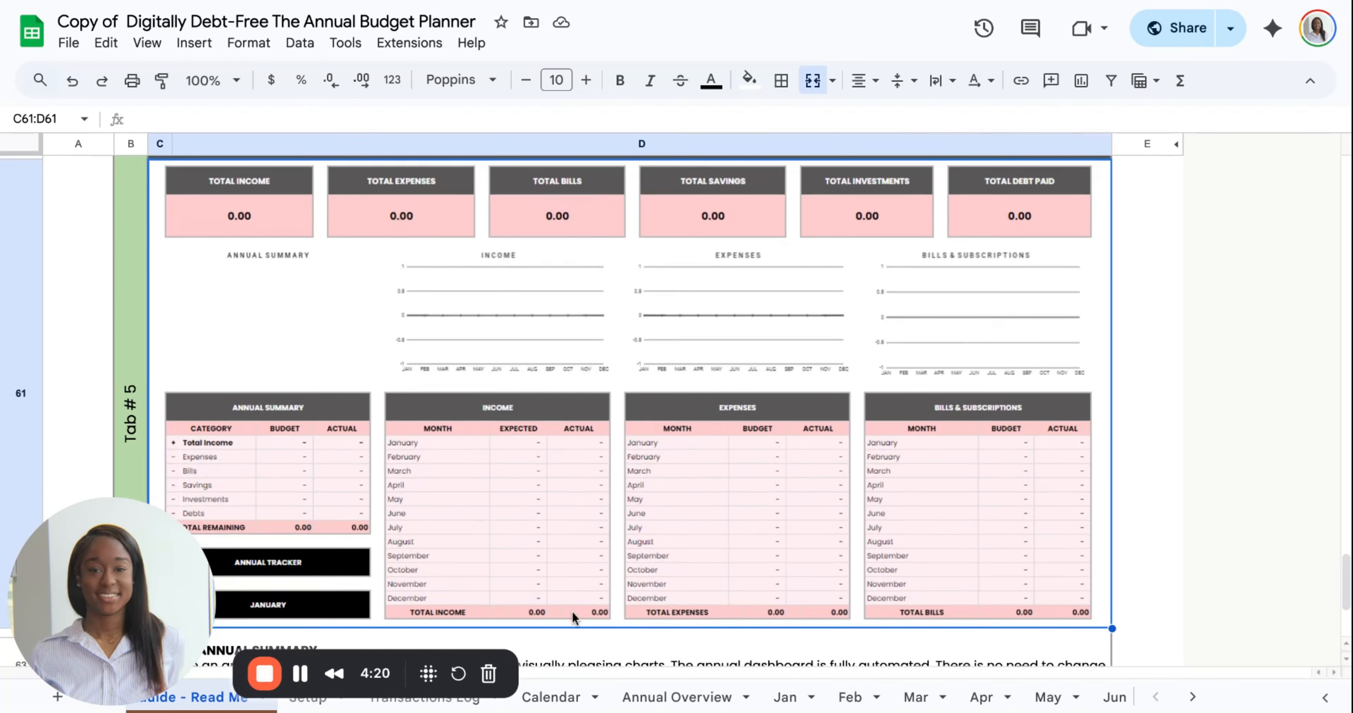
left_click_drag(430, 672, 367, 633)
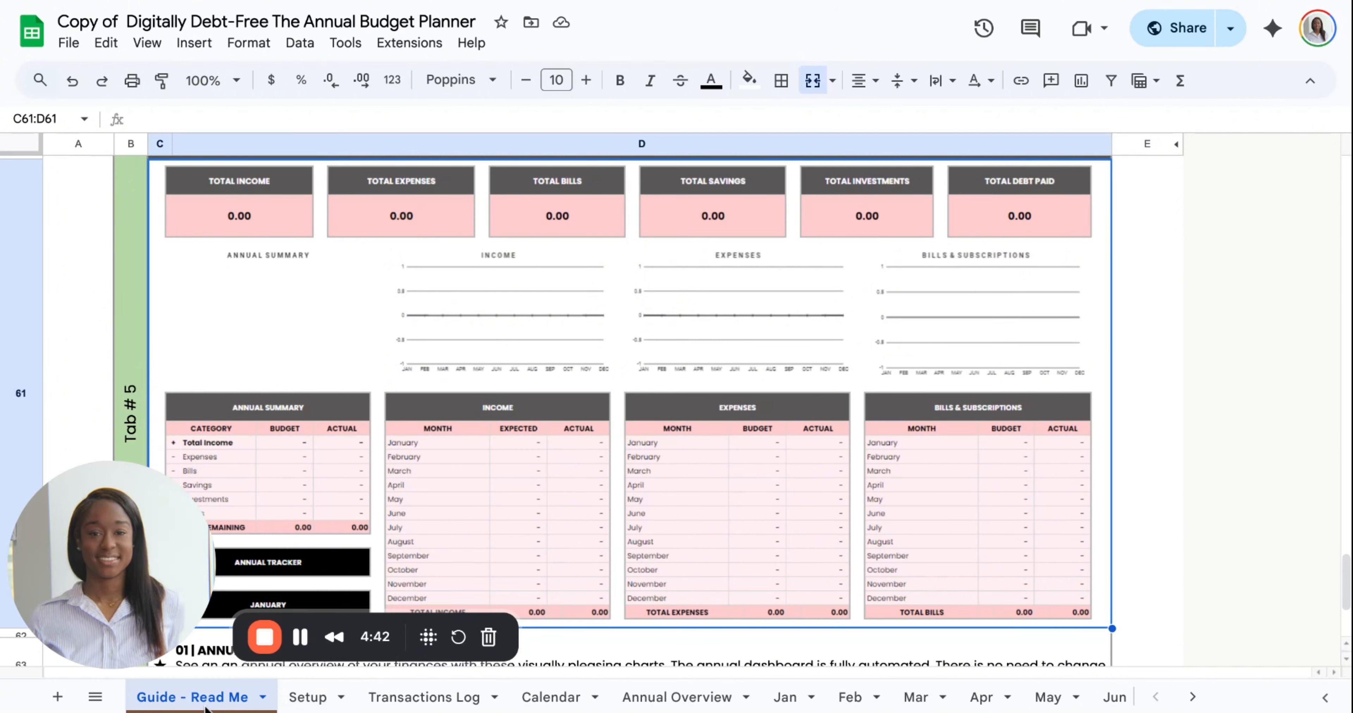
- Open the Setup sheet and review its currency, budget year and category areas
left_click(307, 701)
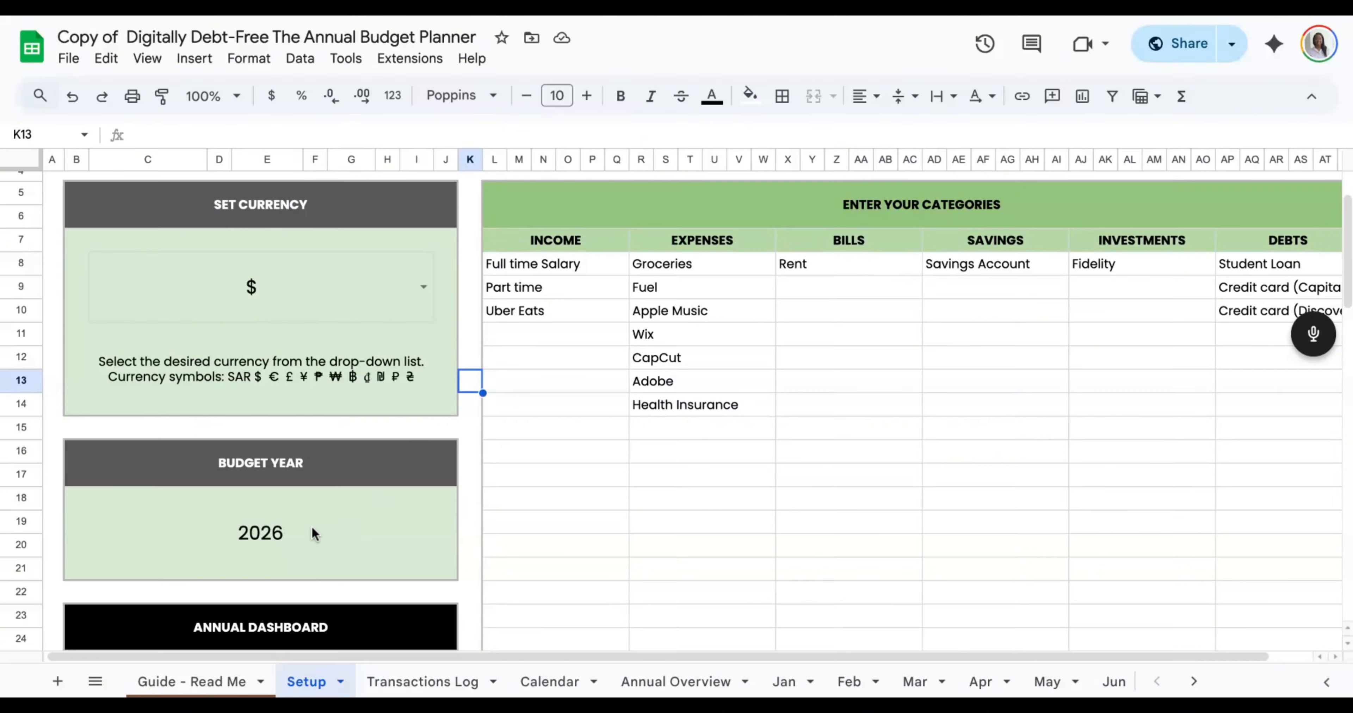
left_click(473, 340)
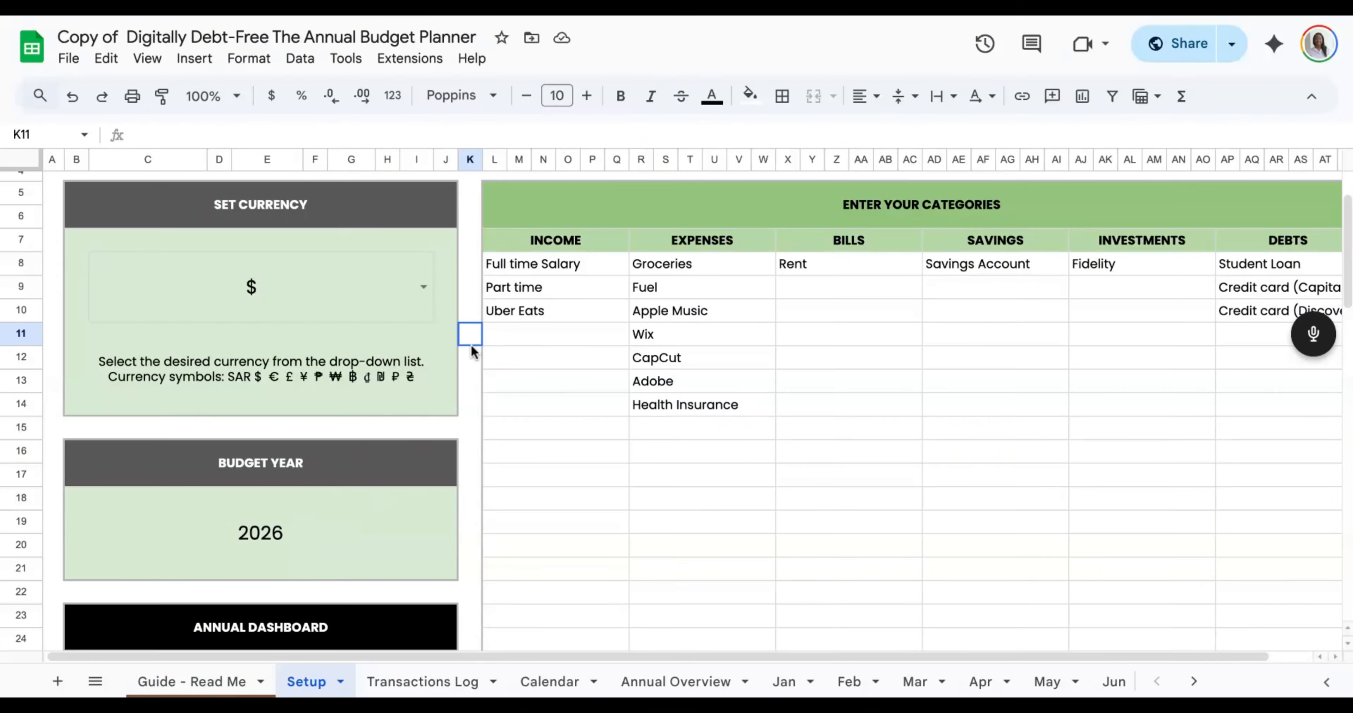
scroll(470, 344, "down", 2)
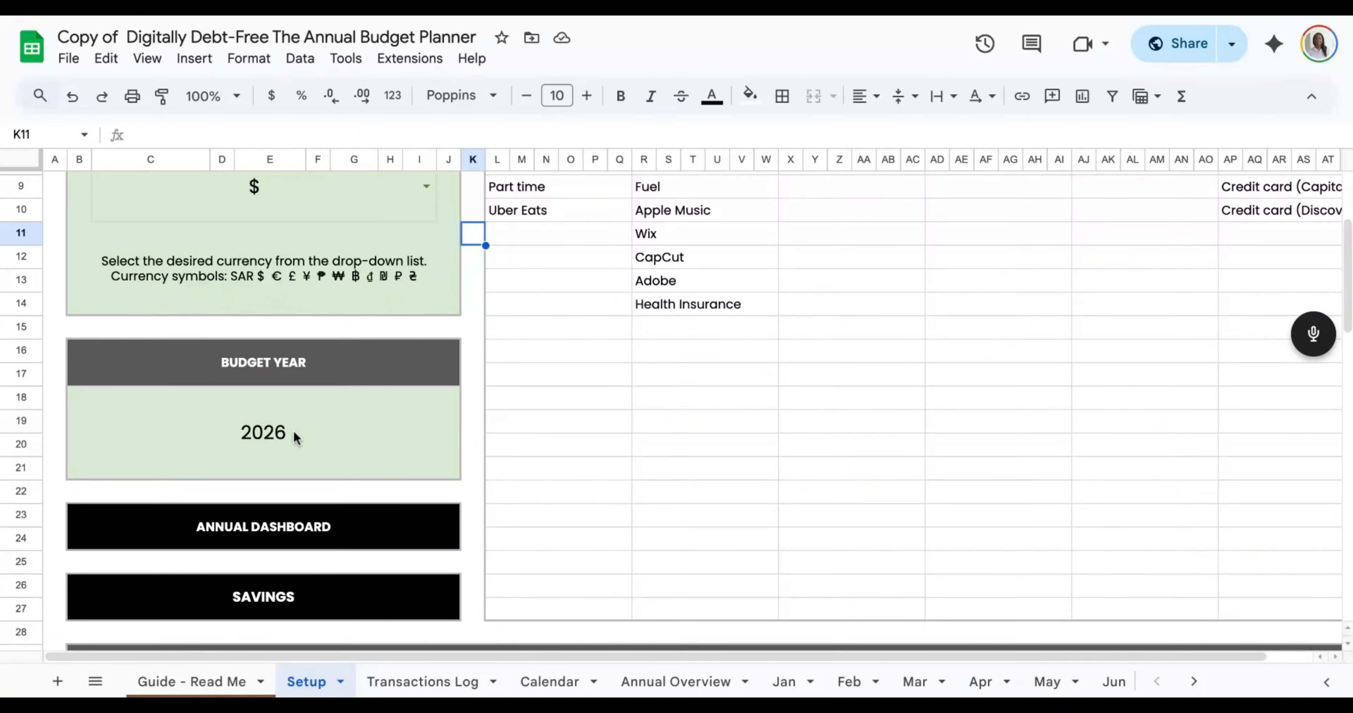
left_click(469, 310)
scroll(469, 304, "up", 3)
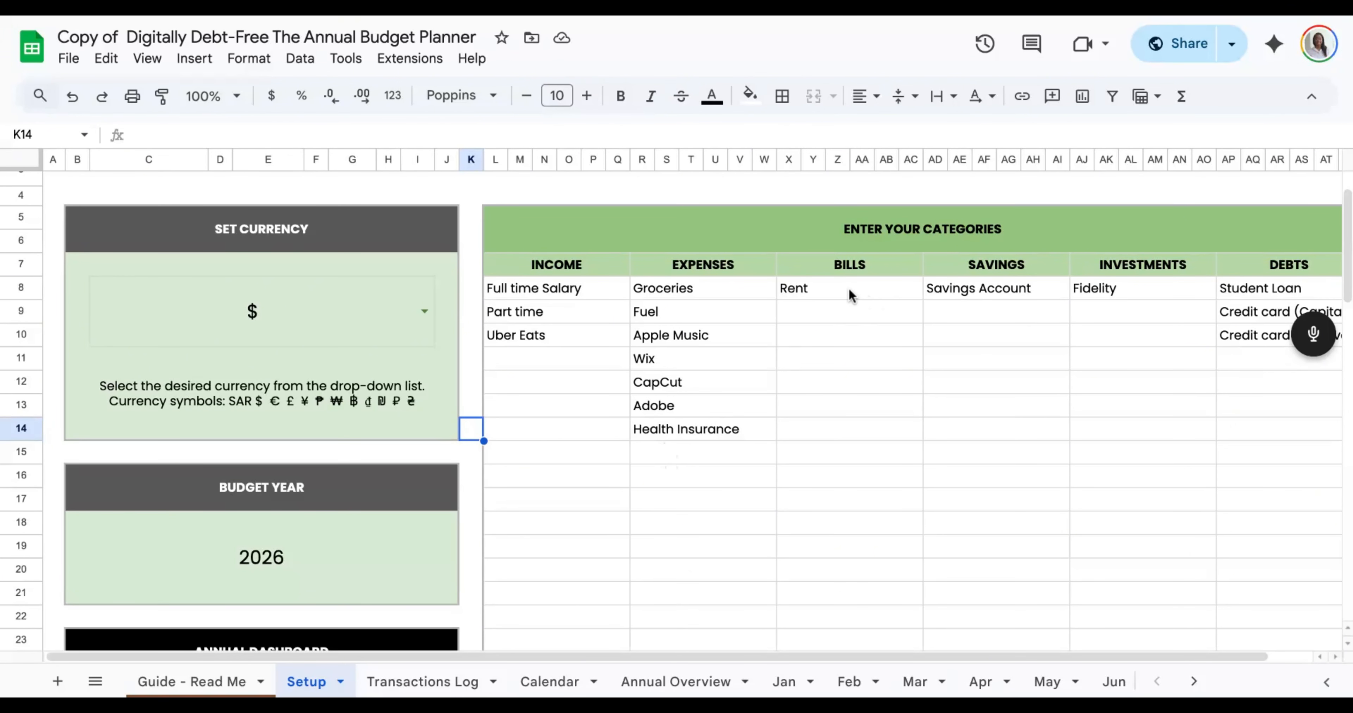
- Add Gas Bill, Electric, Internet and Phone Bill below Rent in the Bills category list
left_click(835, 319)
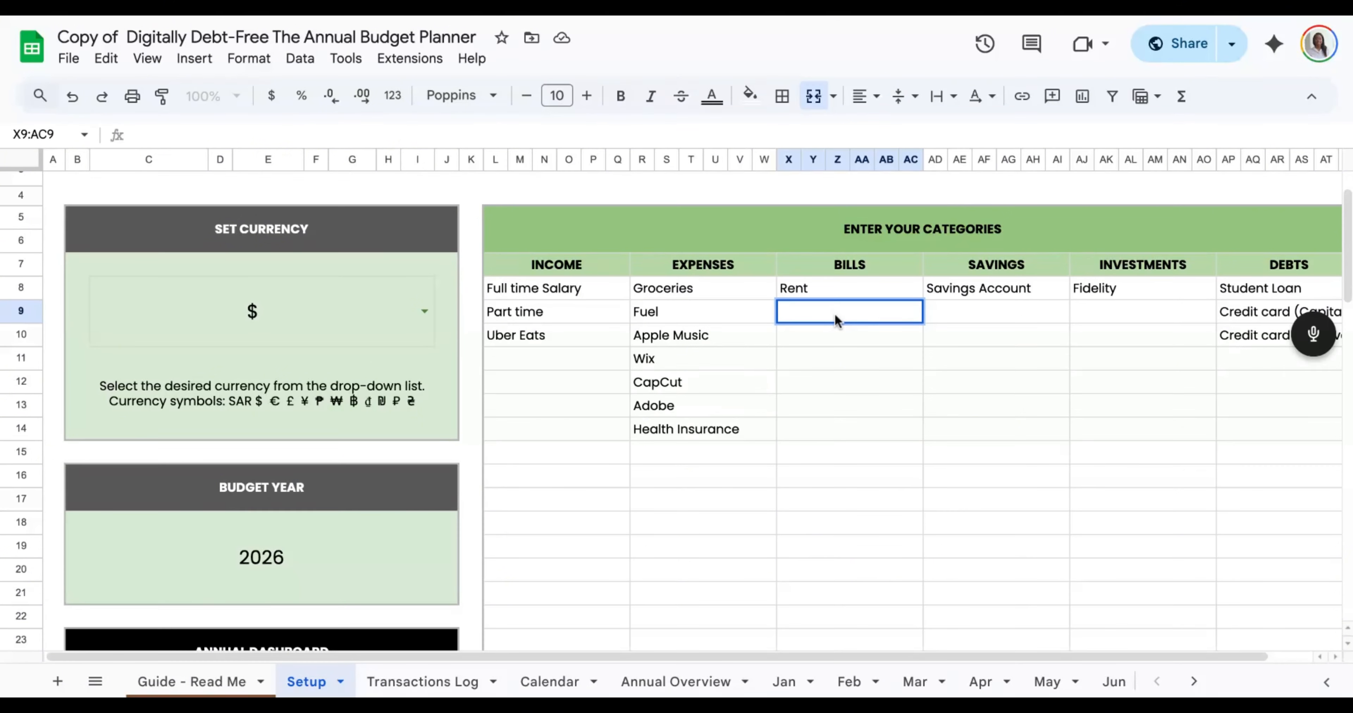
type("Gas Bill")
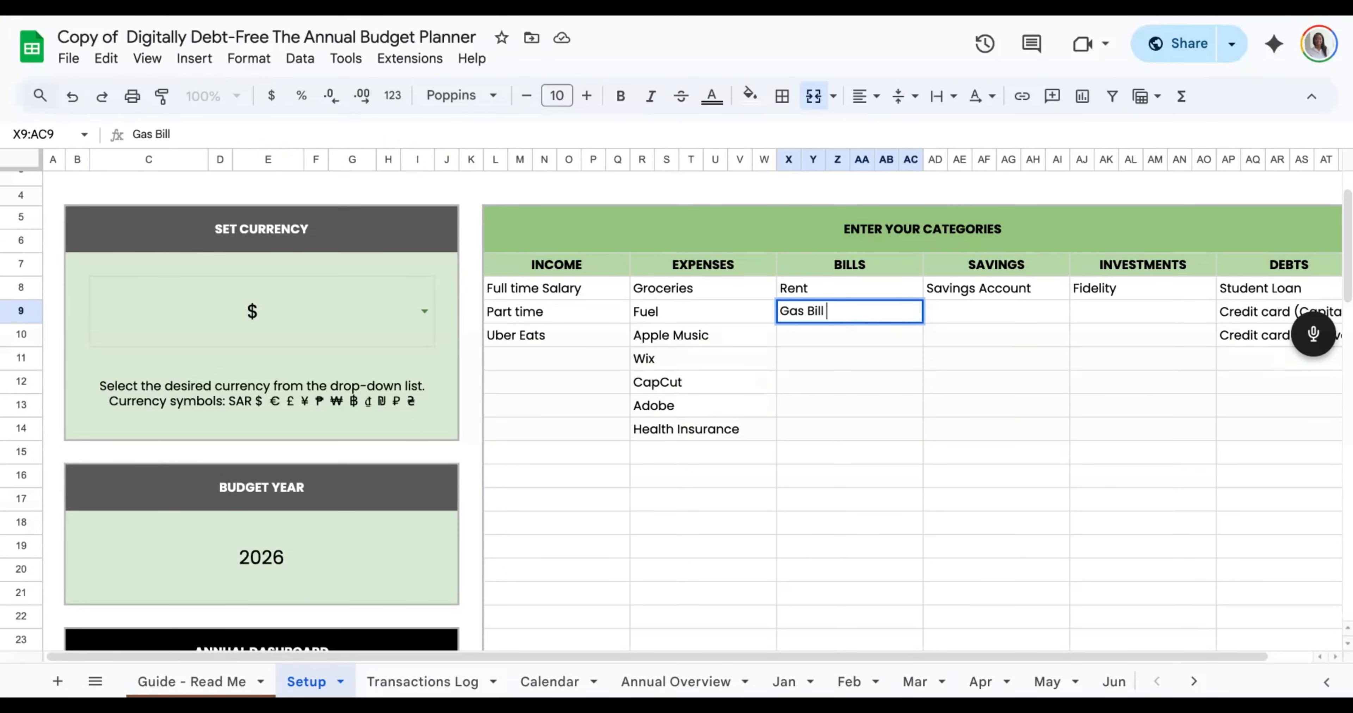
left_click(827, 340)
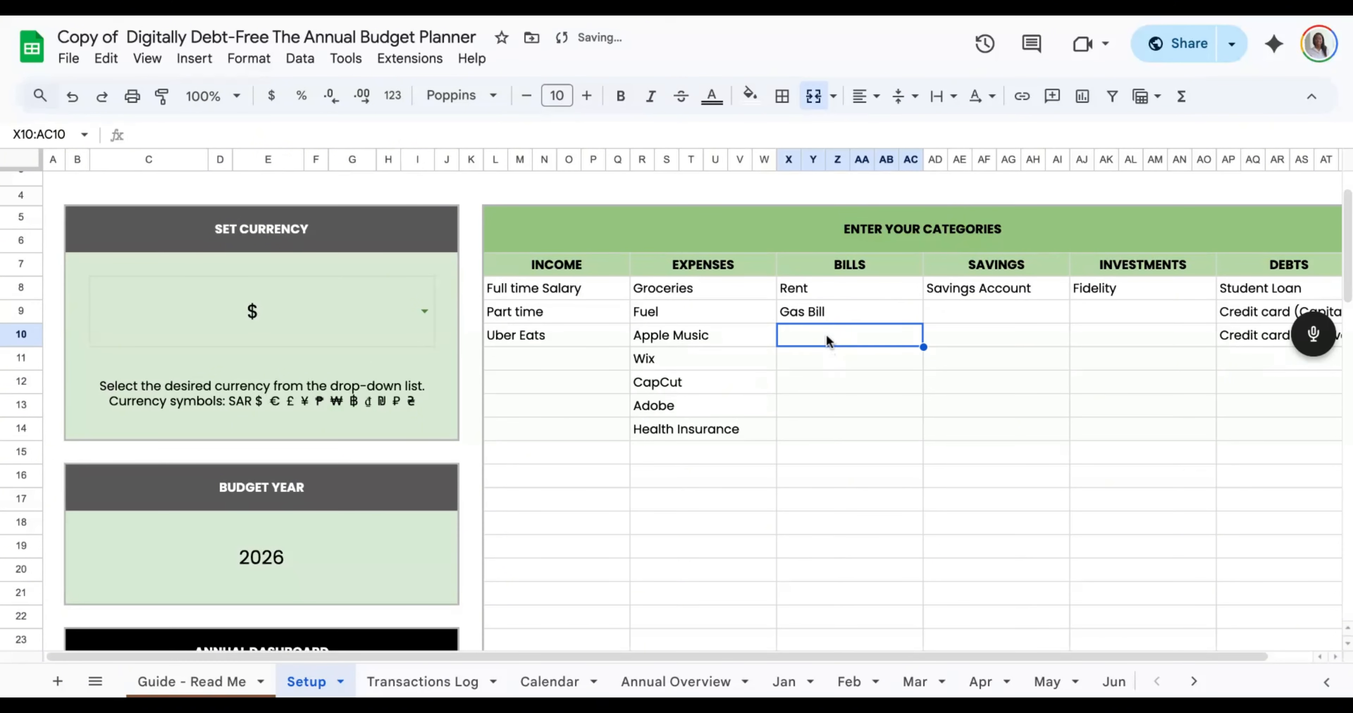
type("el")
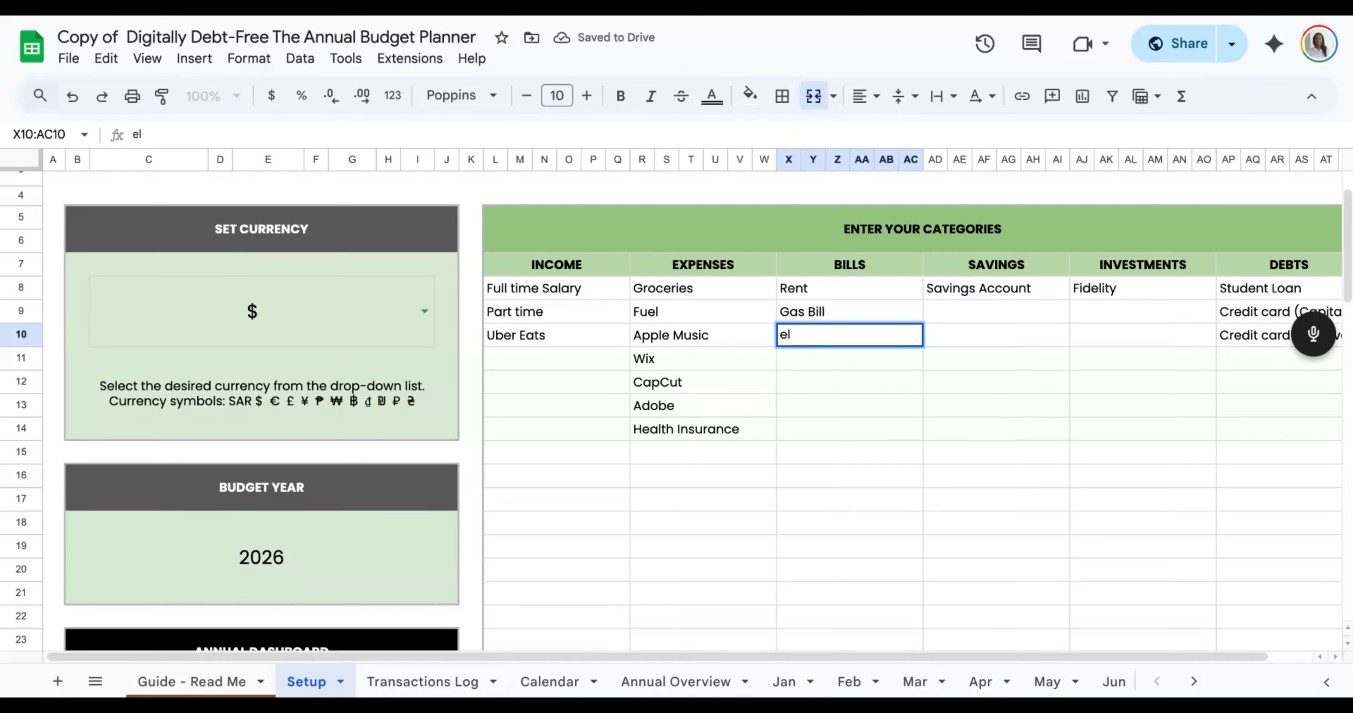
type("e")
type("ctric")
double_click(837, 372)
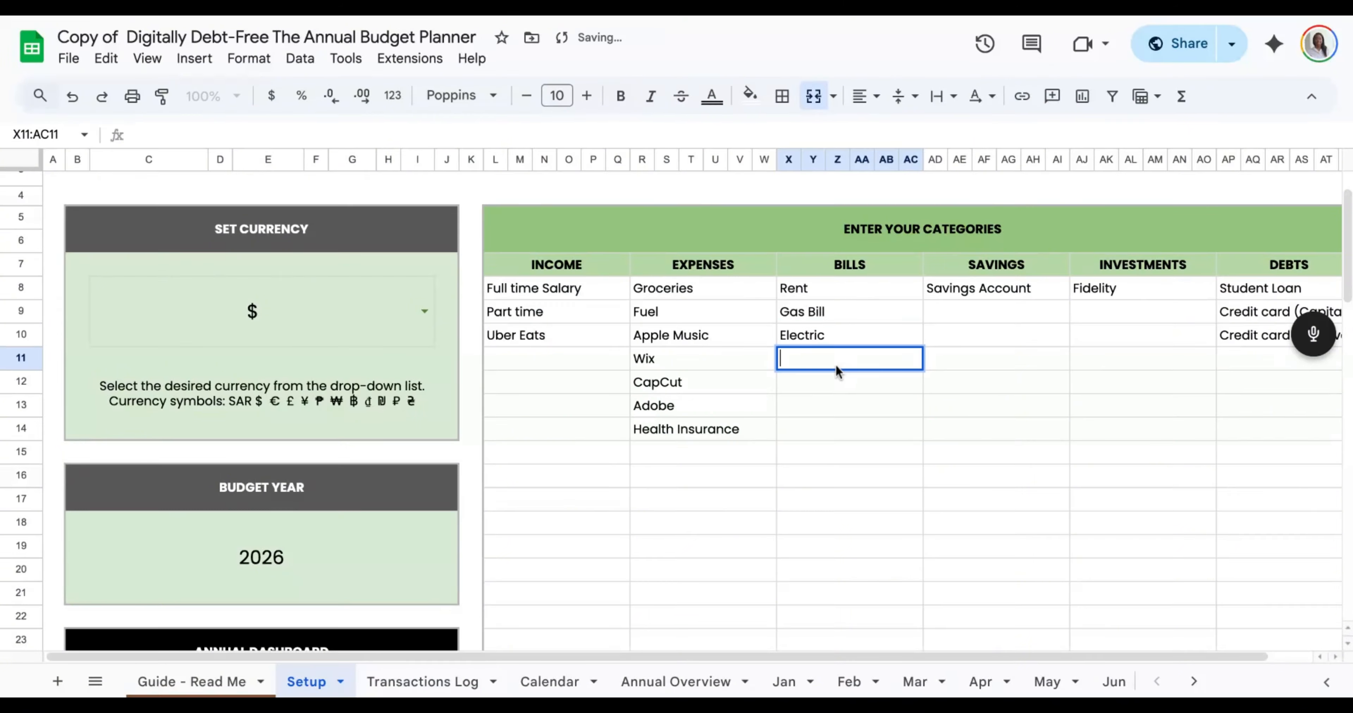
type("Internet")
double_click(840, 390)
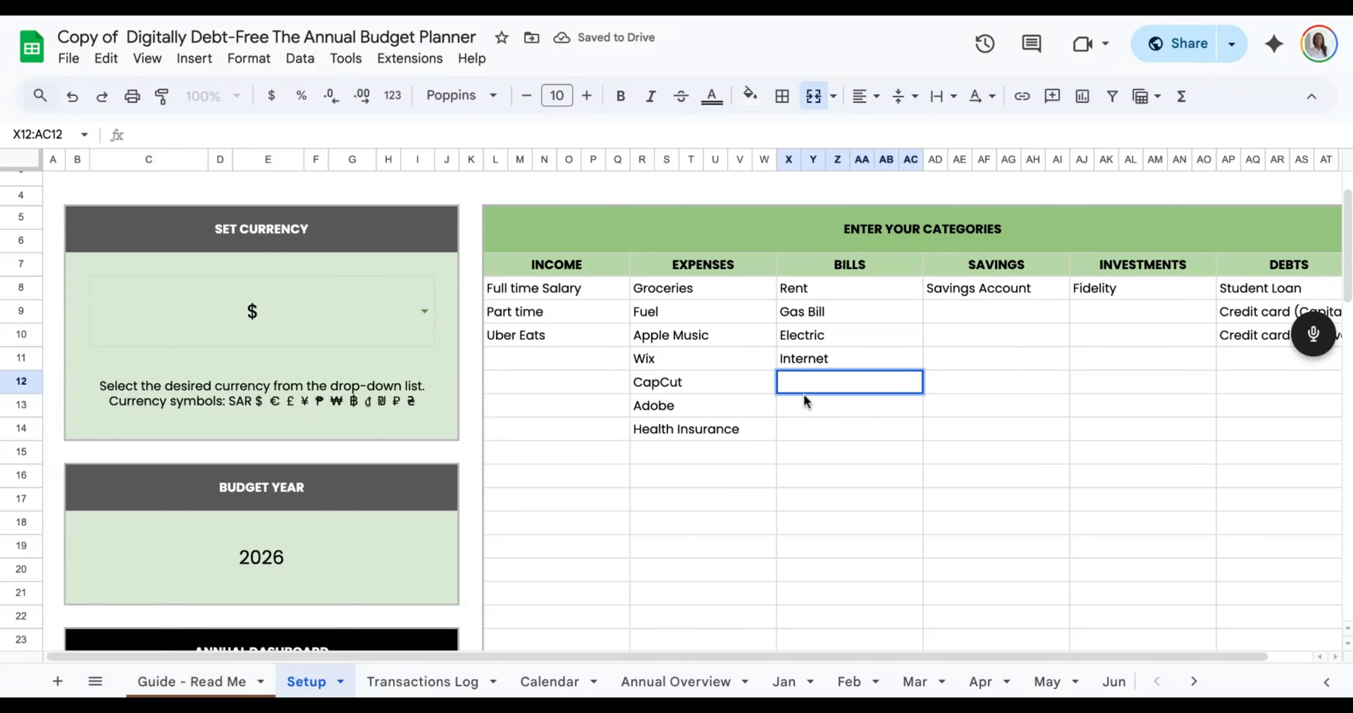
type("Phone Bill")
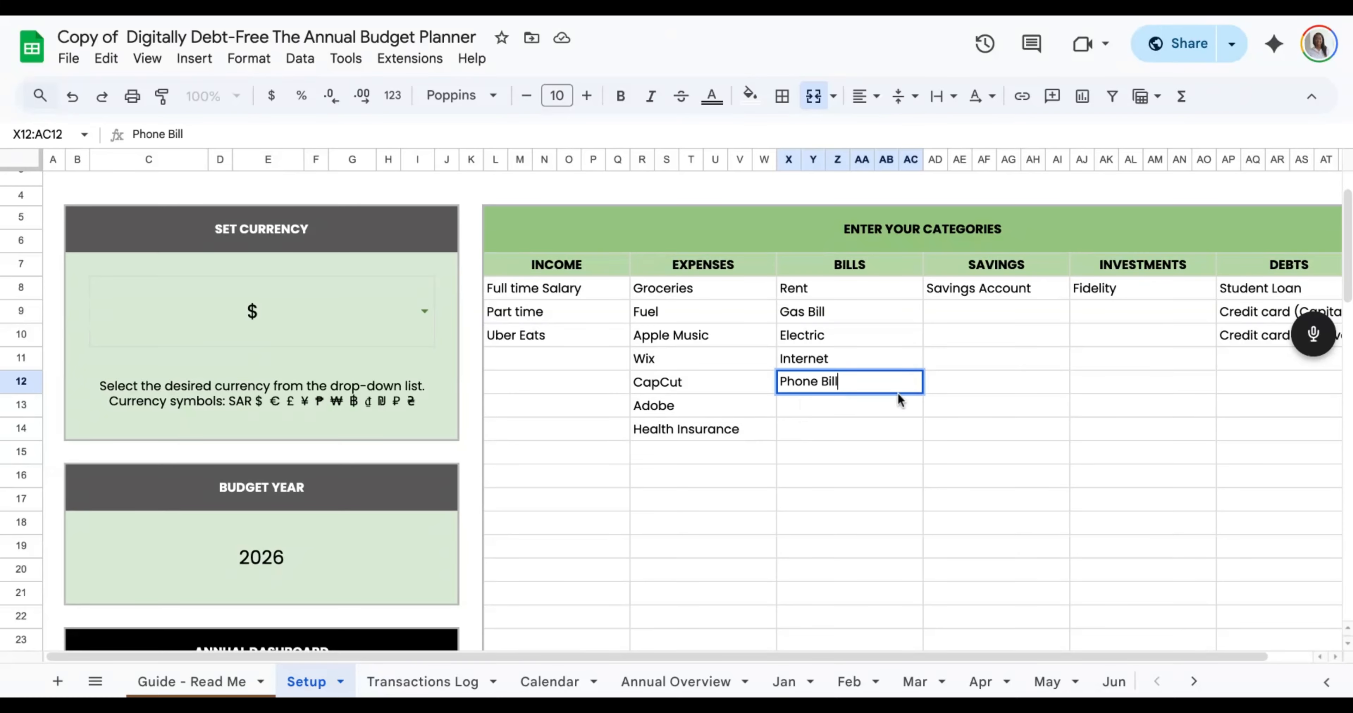
left_click(949, 391)
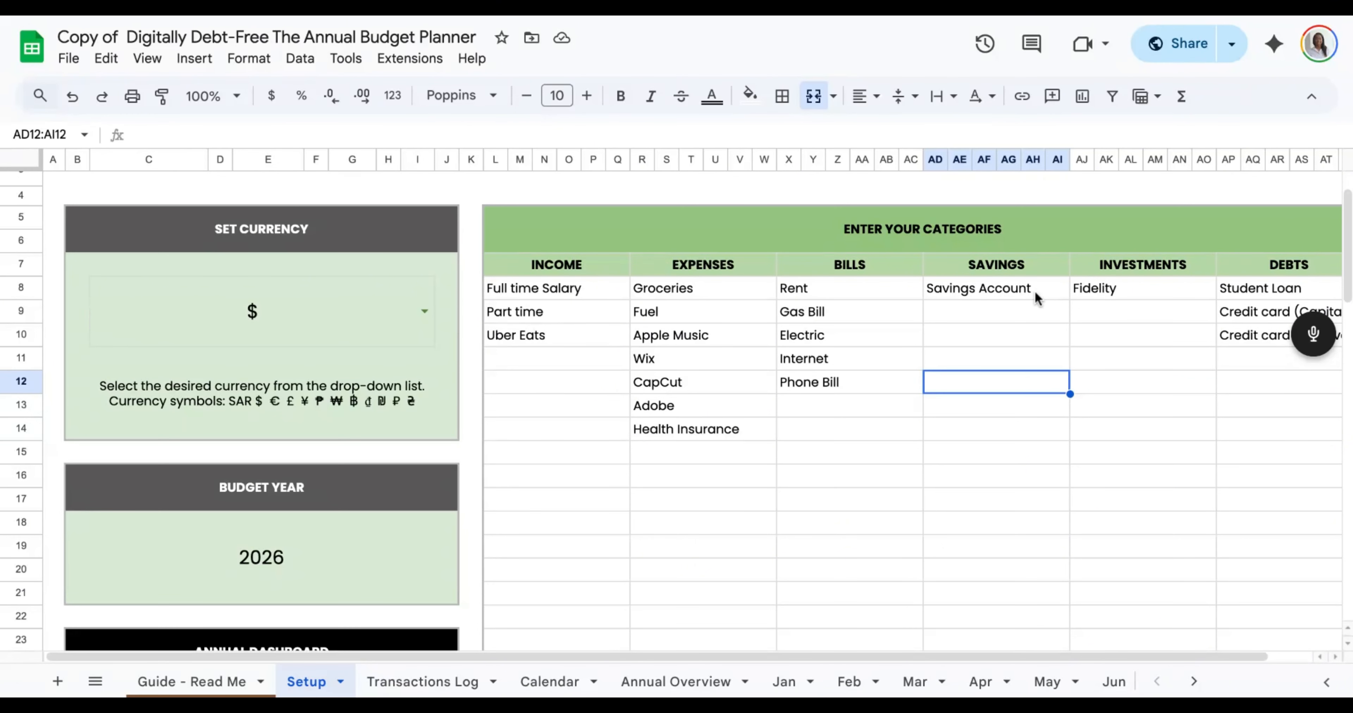
- Add "Savings Account Cap 1" below the existing entry in the Savings category list
double_click(968, 311)
type("Sa")
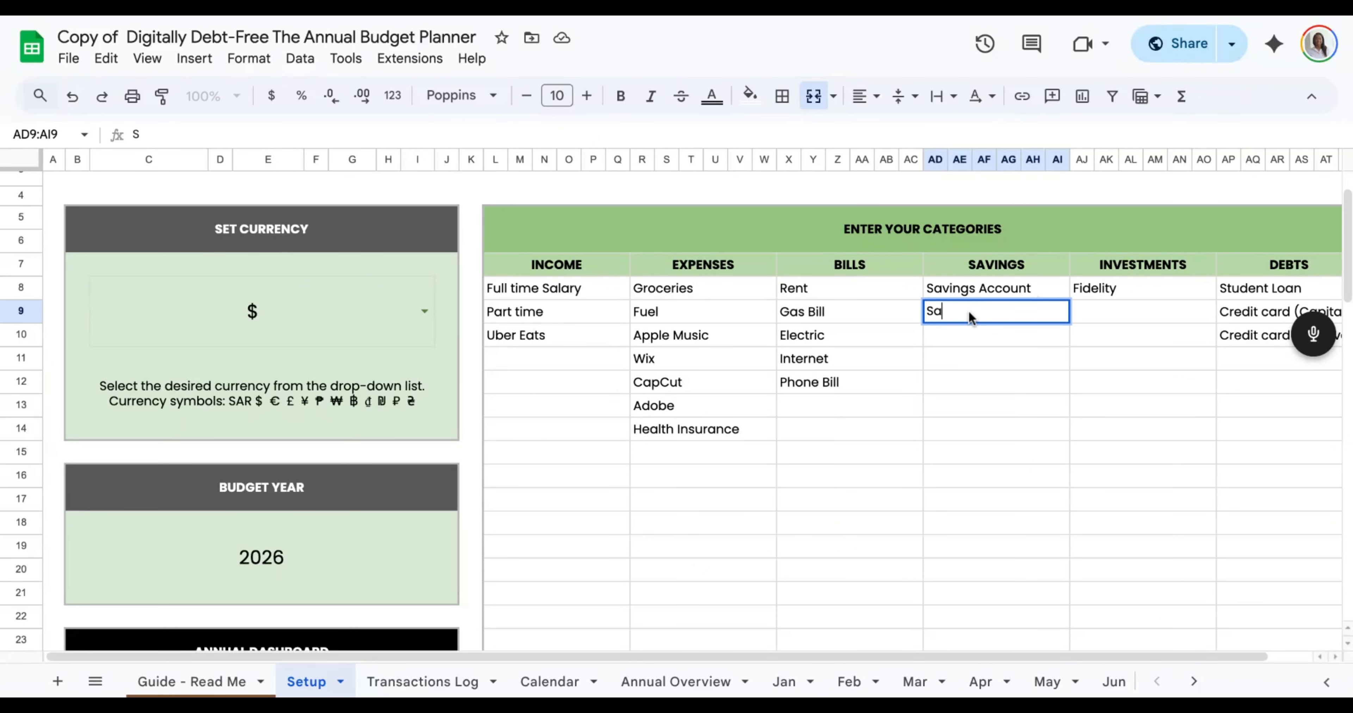
type("vings")
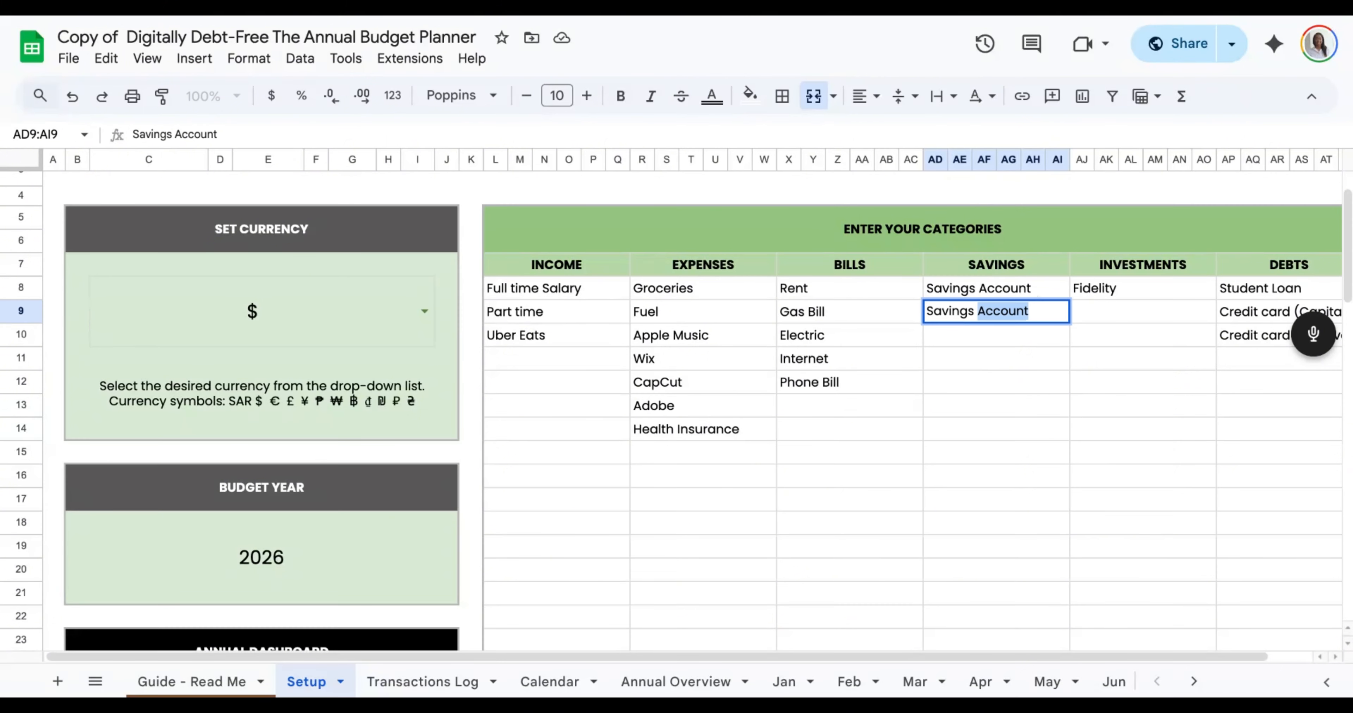
key("Return")
left_click(1042, 316)
double_click(1043, 318)
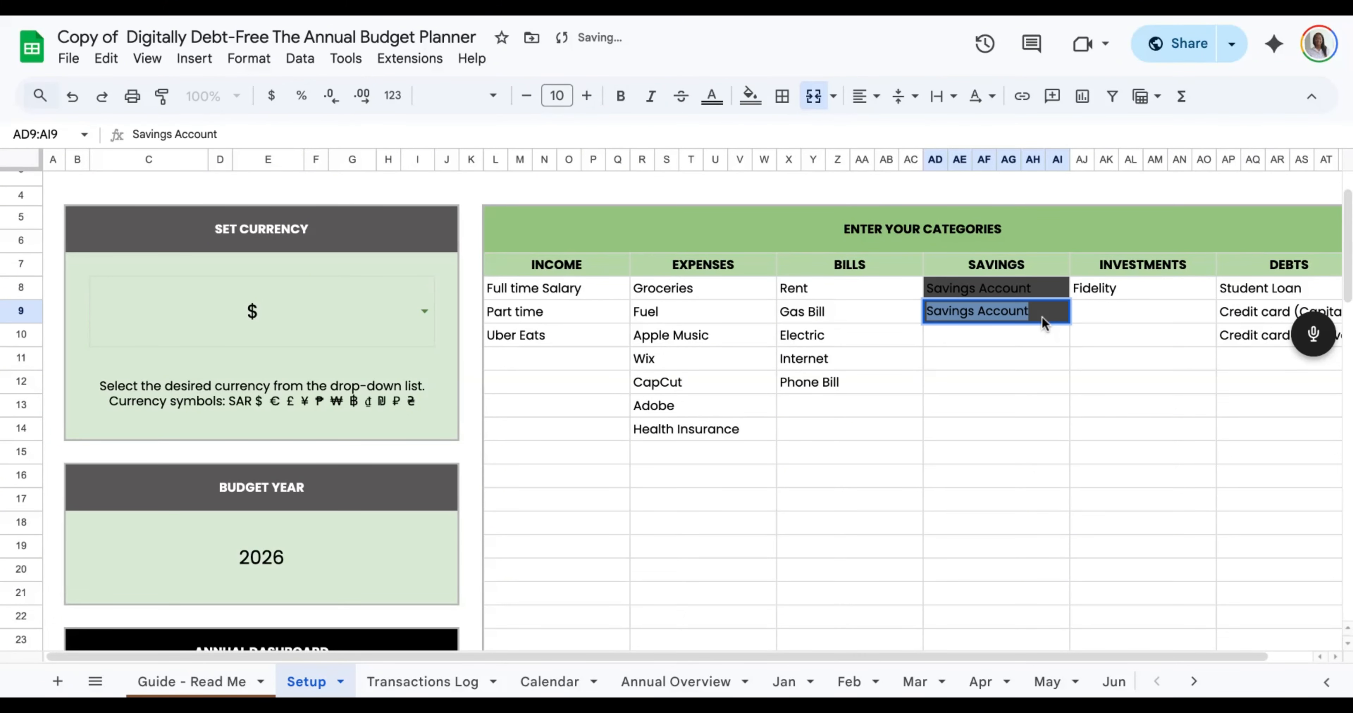
left_click(1043, 319)
type("Ca")
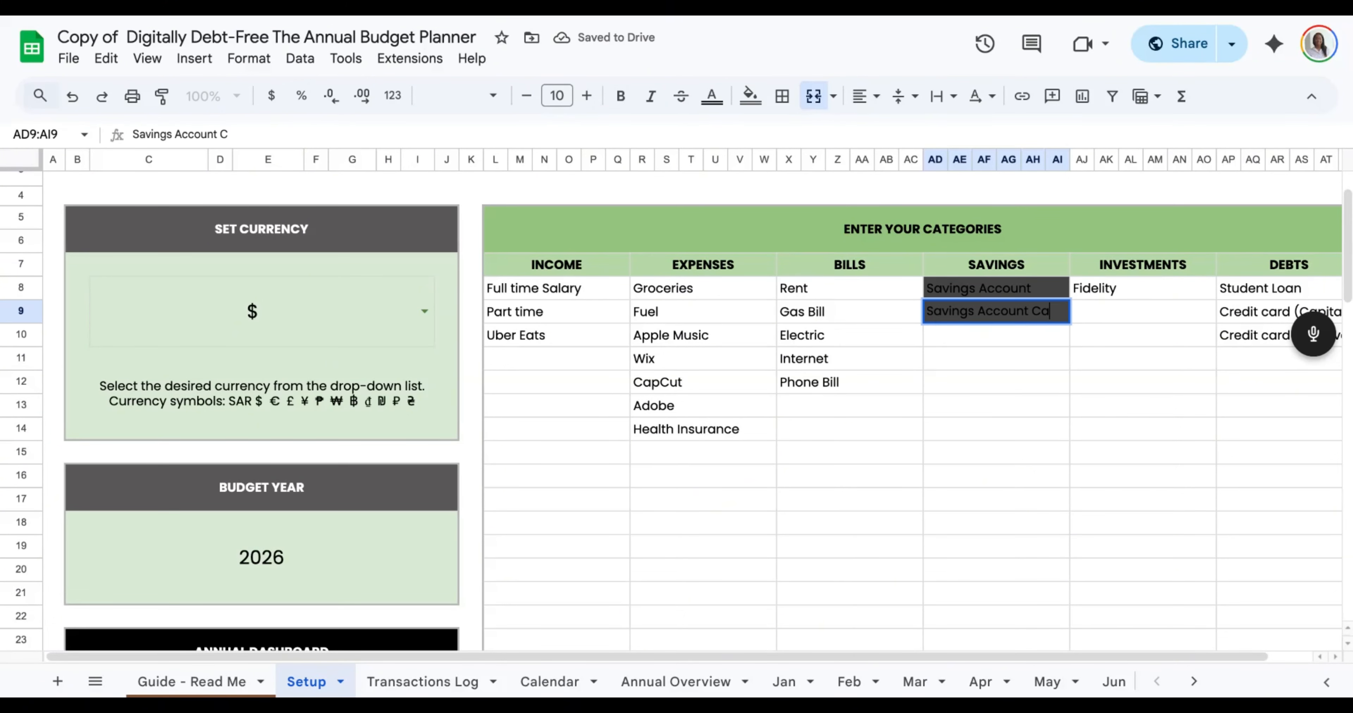
type("p 1")
left_click(1096, 358)
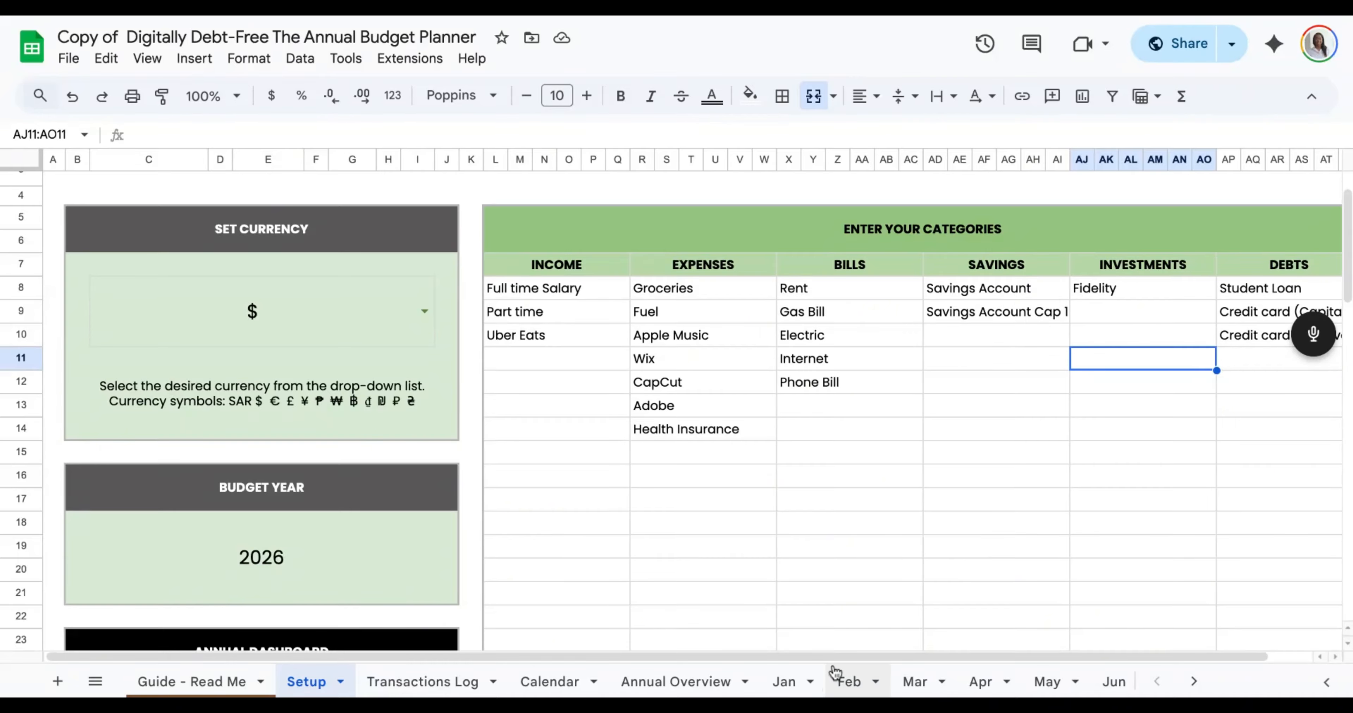
- Compare the Bills category list with the Bills & Subscriptions Setup table on the Setup sheet
left_click_drag(835, 654, 869, 654)
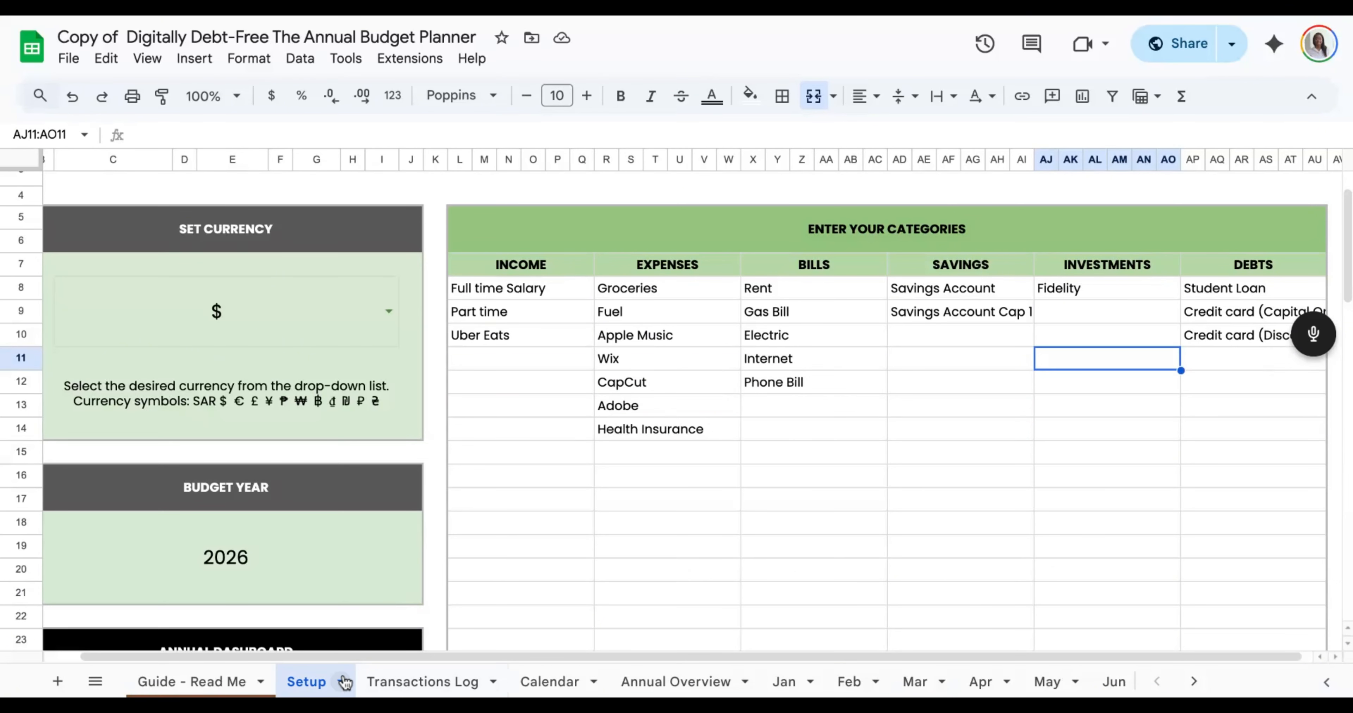
left_click(587, 503)
scroll(588, 503, "down", 10)
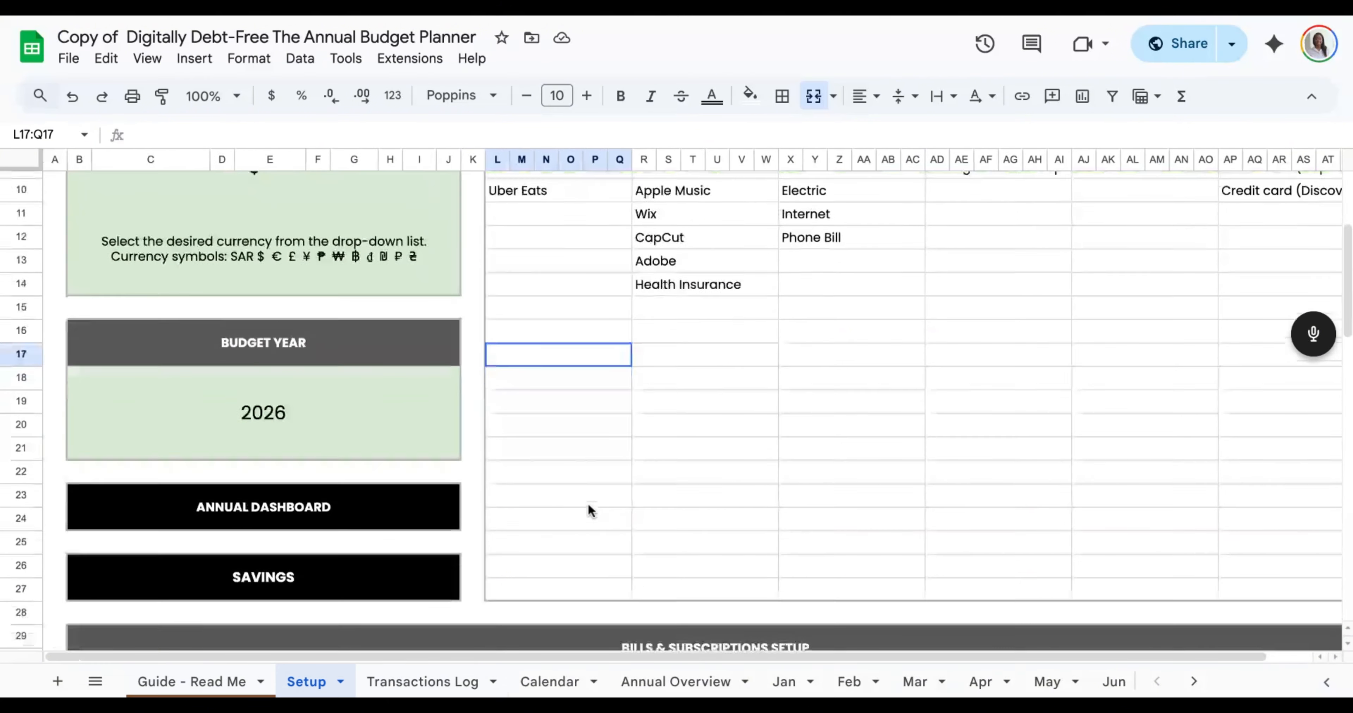
scroll(588, 506, "down", 4)
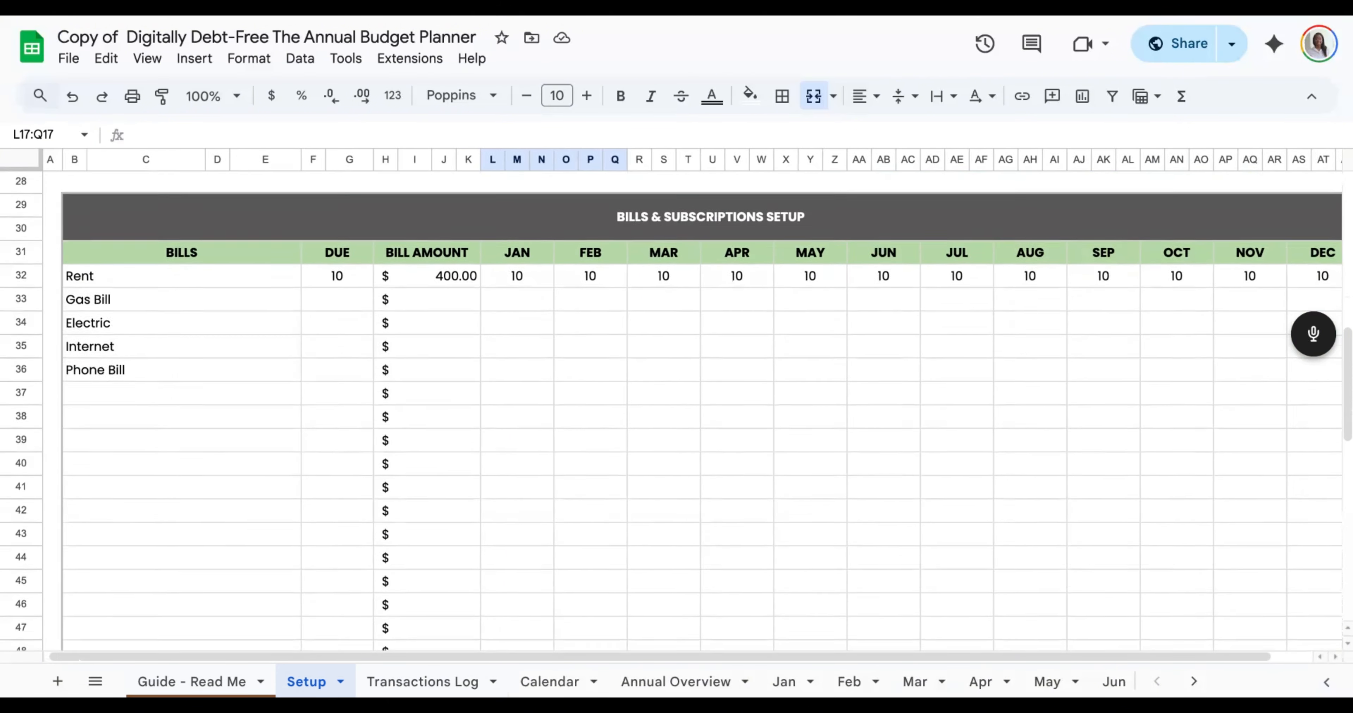
scroll(587, 479, "up", 1)
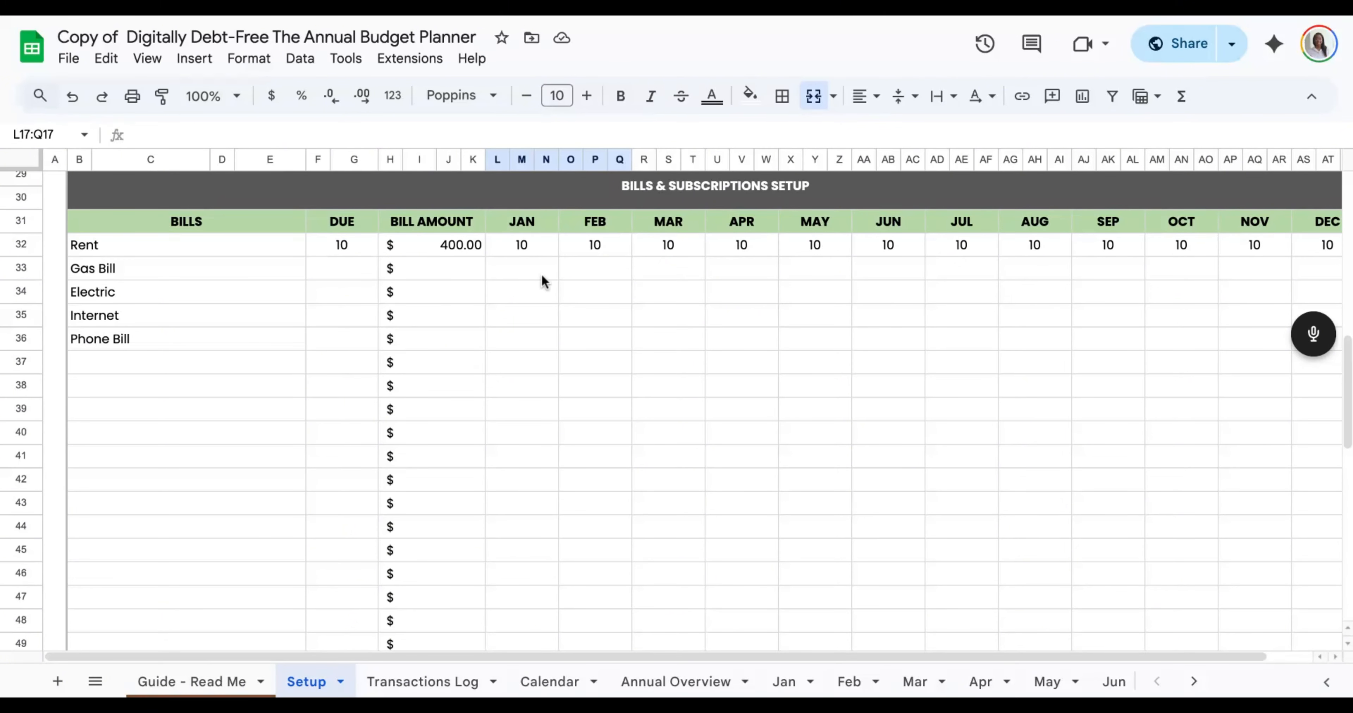
left_click(619, 314)
scroll(619, 314, "up", 10)
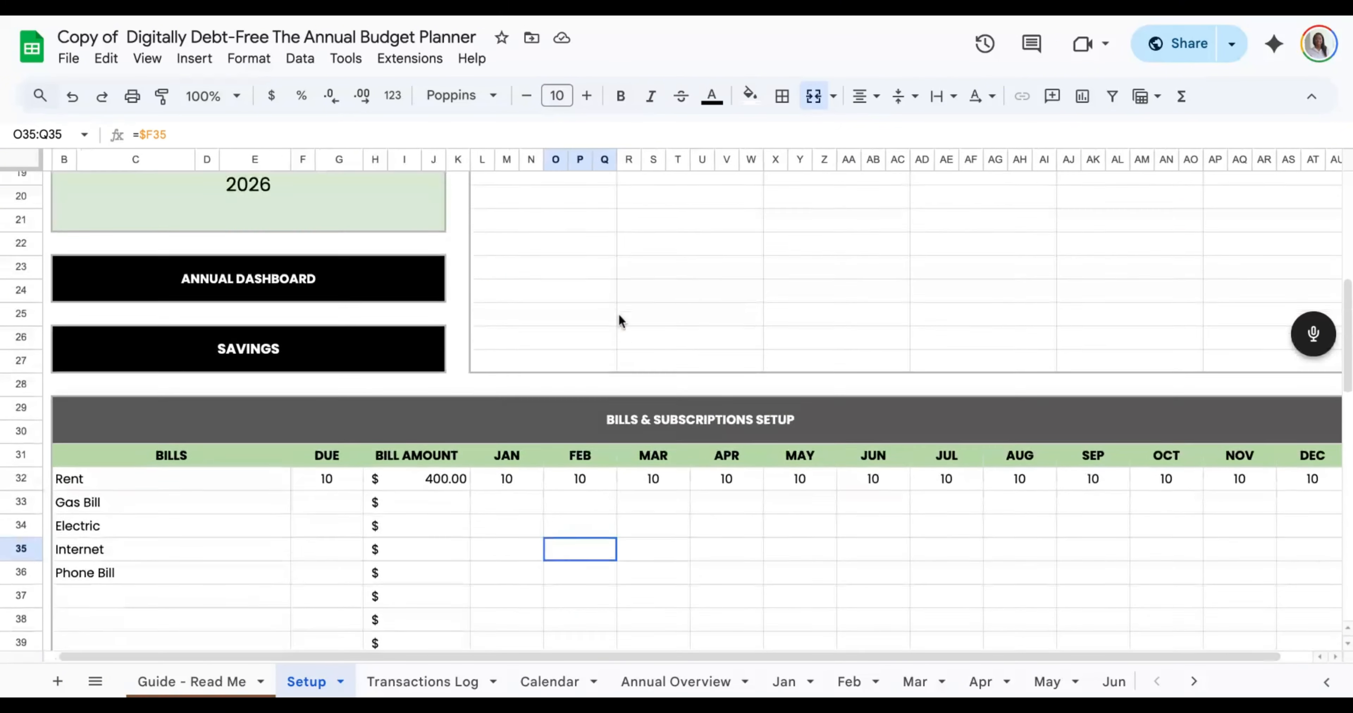
scroll(618, 313, "down", 3)
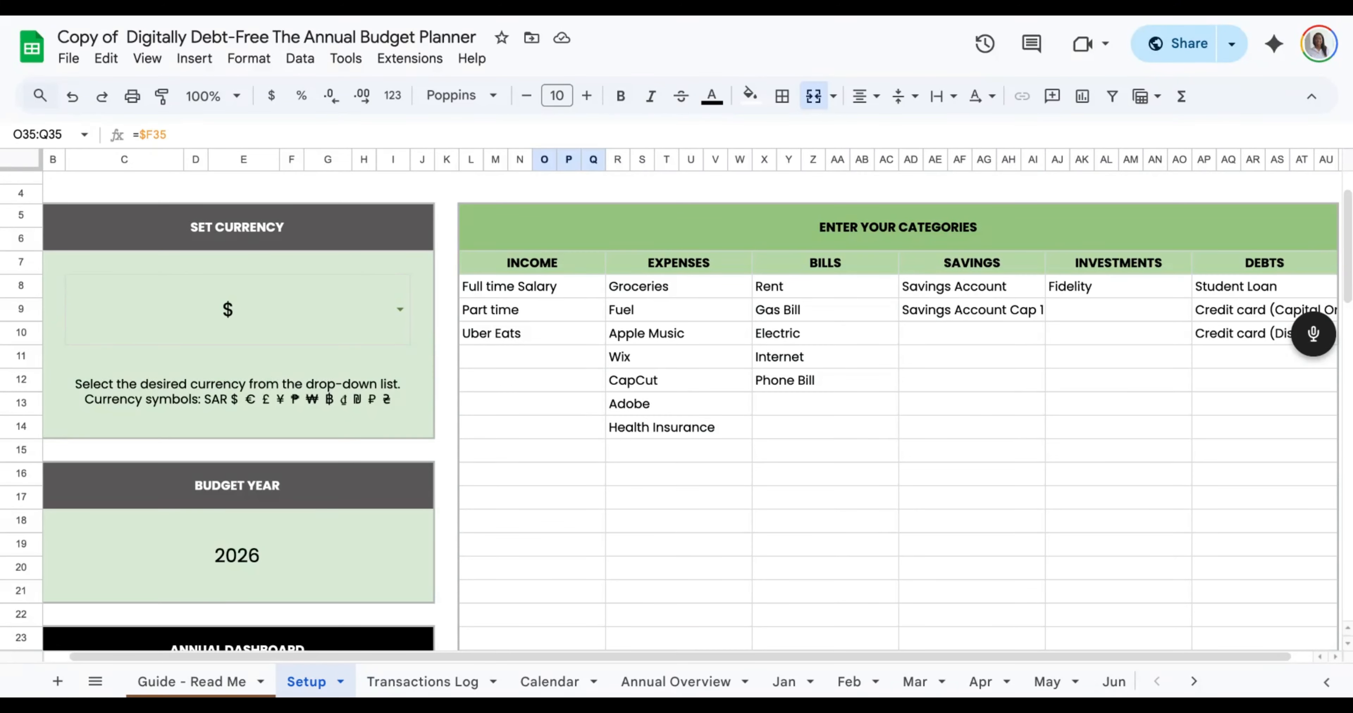
left_click(805, 343)
left_click(742, 467)
scroll(742, 467, "down", 8)
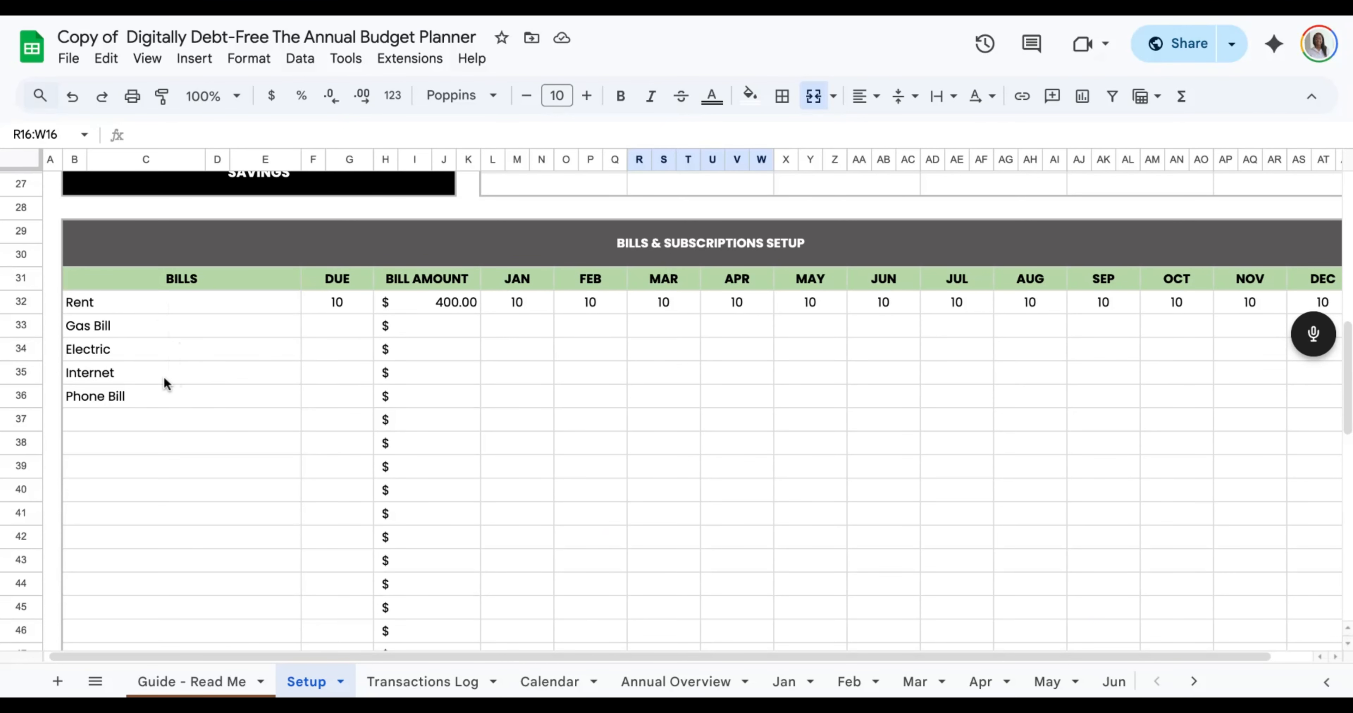
- Examine the Accounts list below the Bills & Subscriptions Setup table
left_click(347, 465)
scroll(345, 457, "down", 7)
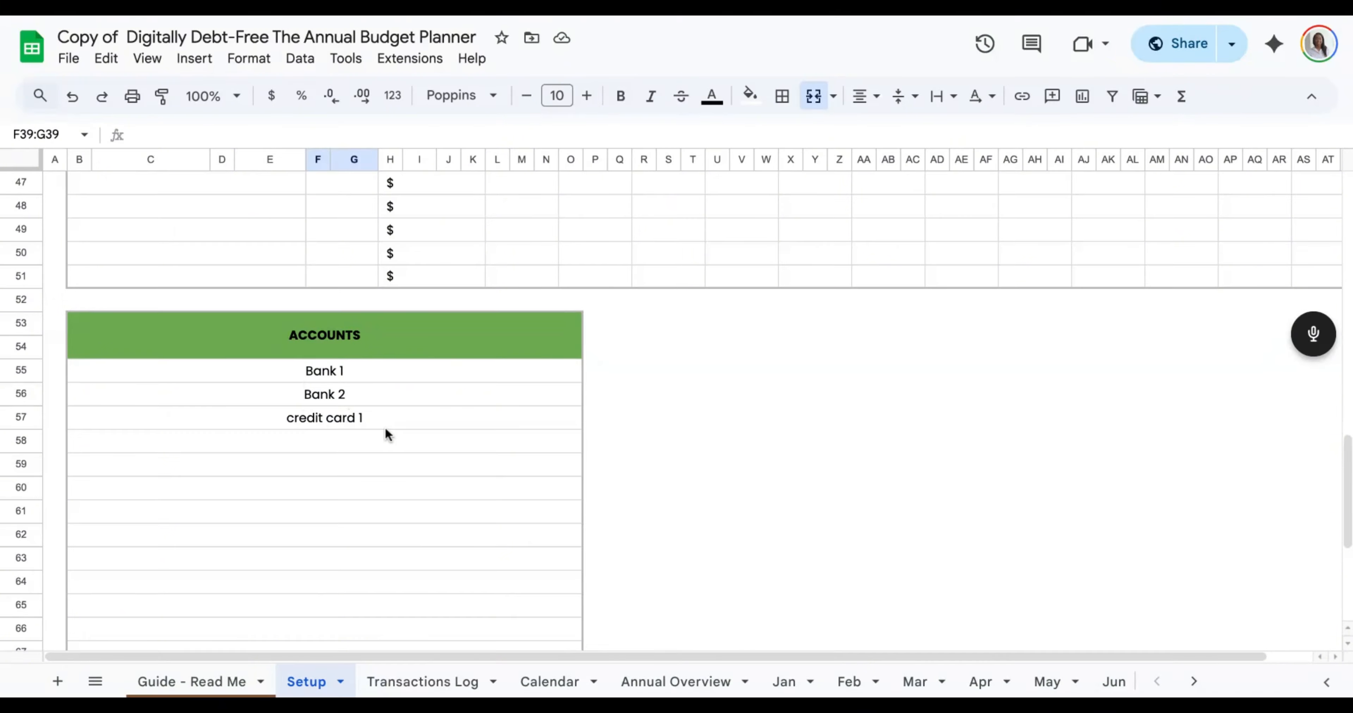
left_click(492, 486)
scroll(491, 486, "down", 2)
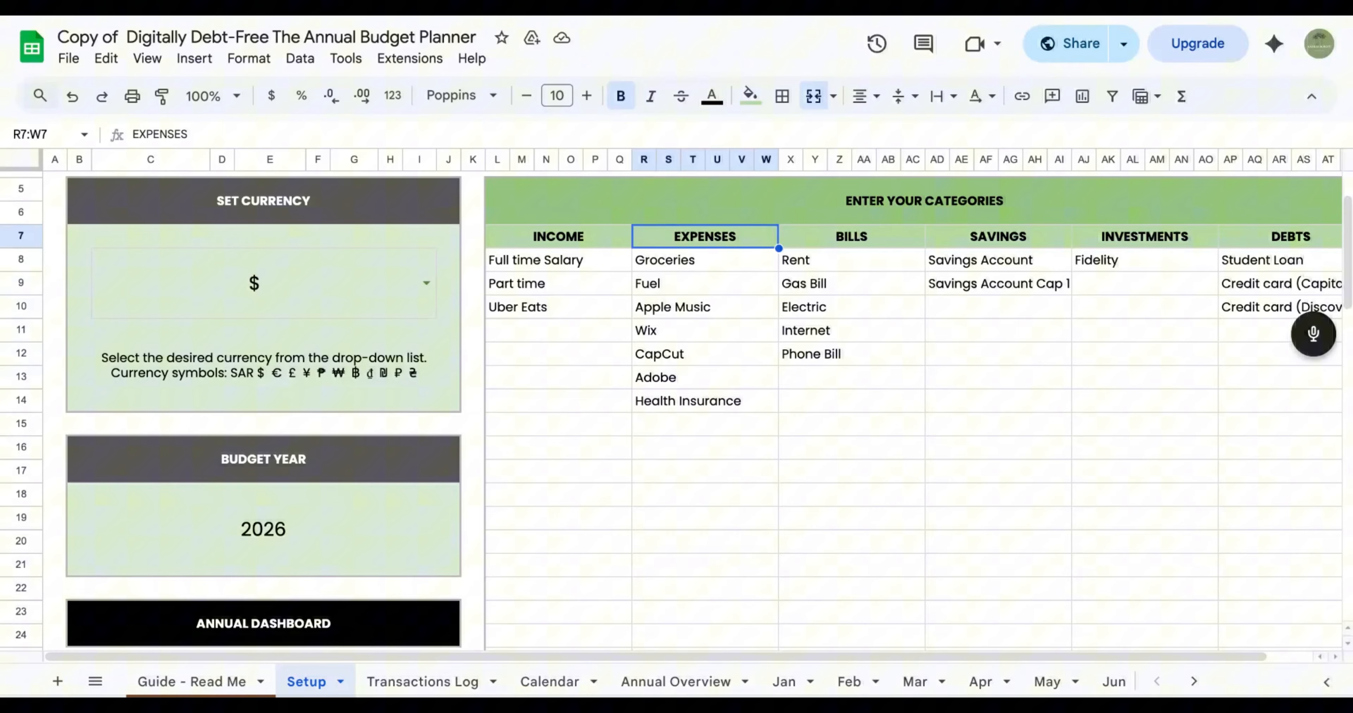
left_click(606, 489)
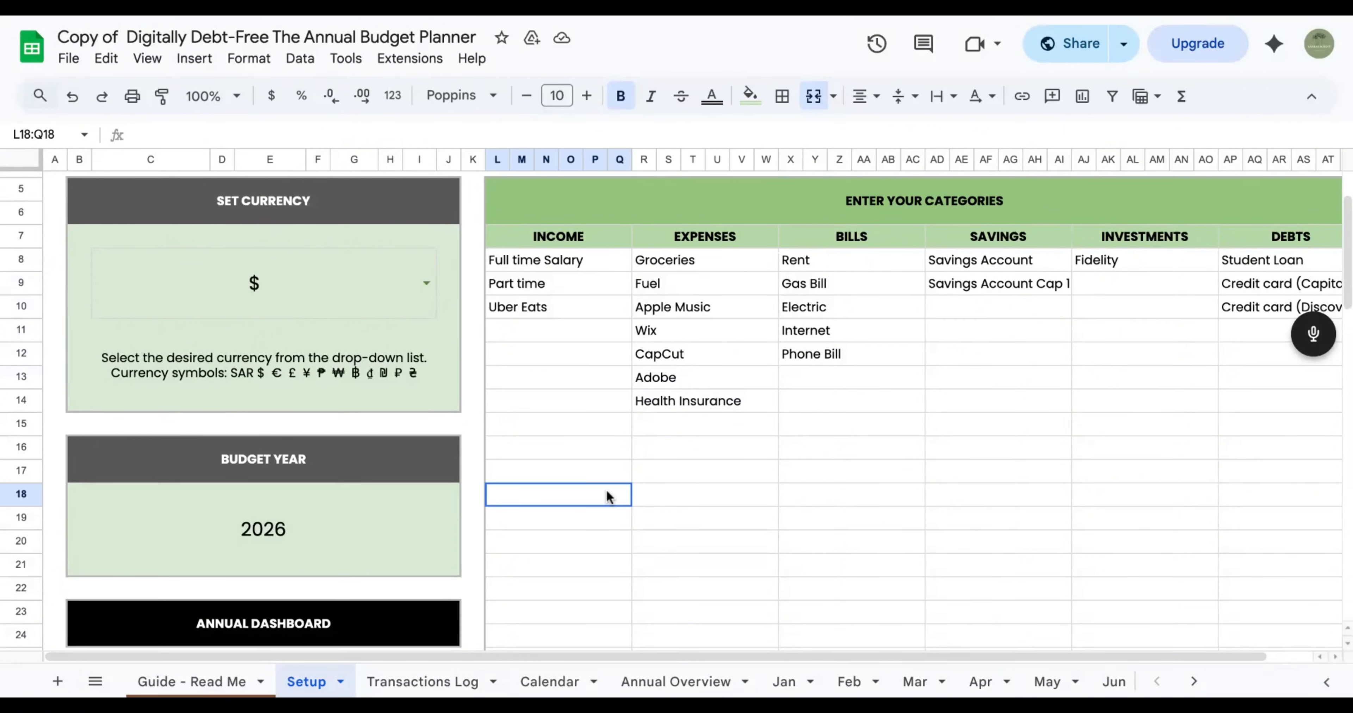
scroll(606, 489, "down", 1)
scroll(605, 489, "up", 1)
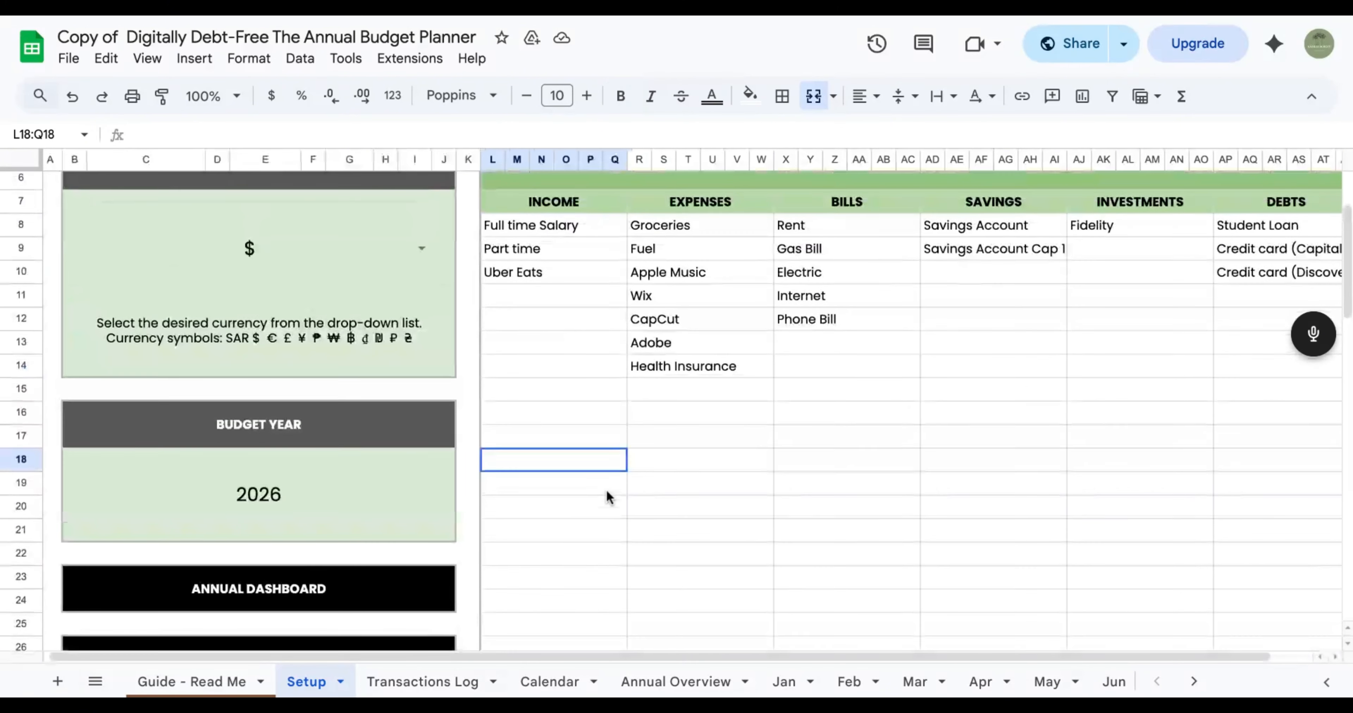
- Open the Transactions Log sheet and examine the sample entries in its first rows
left_click(444, 689)
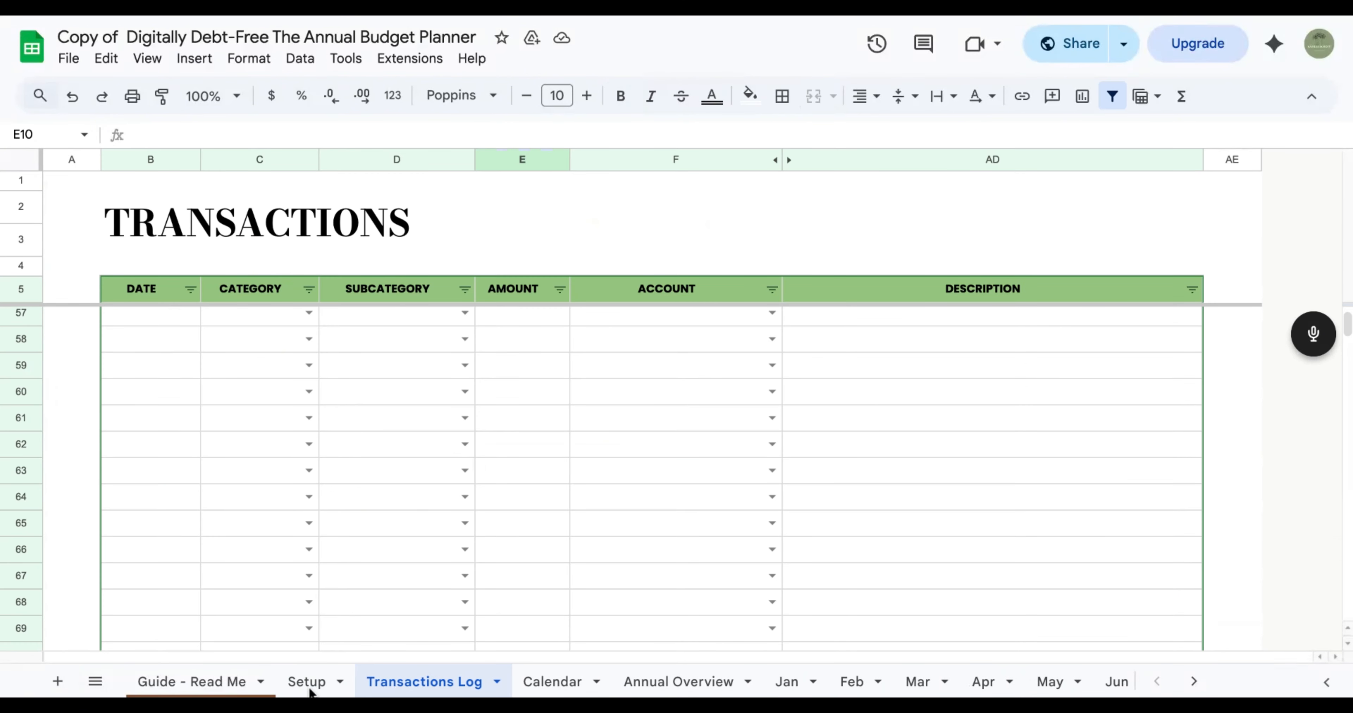
left_click(415, 534)
scroll(415, 541, "up", 5)
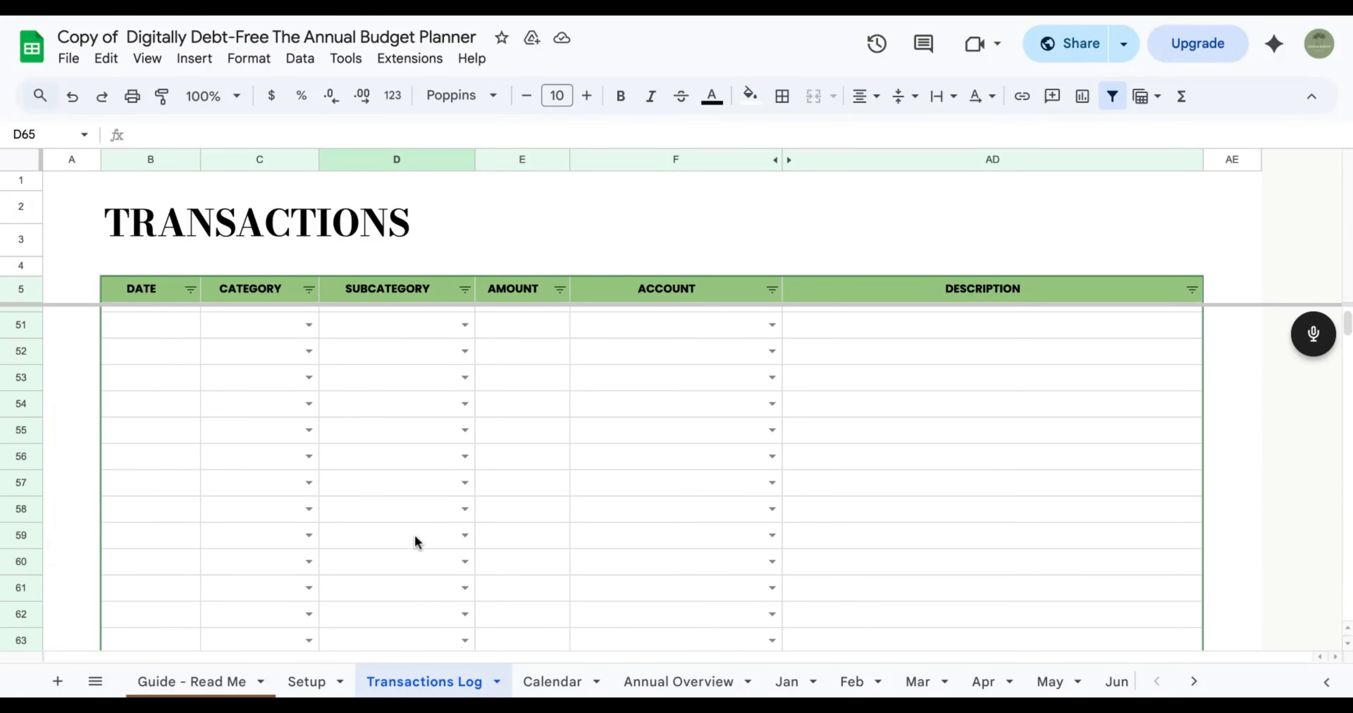
scroll(415, 540, "up", 12)
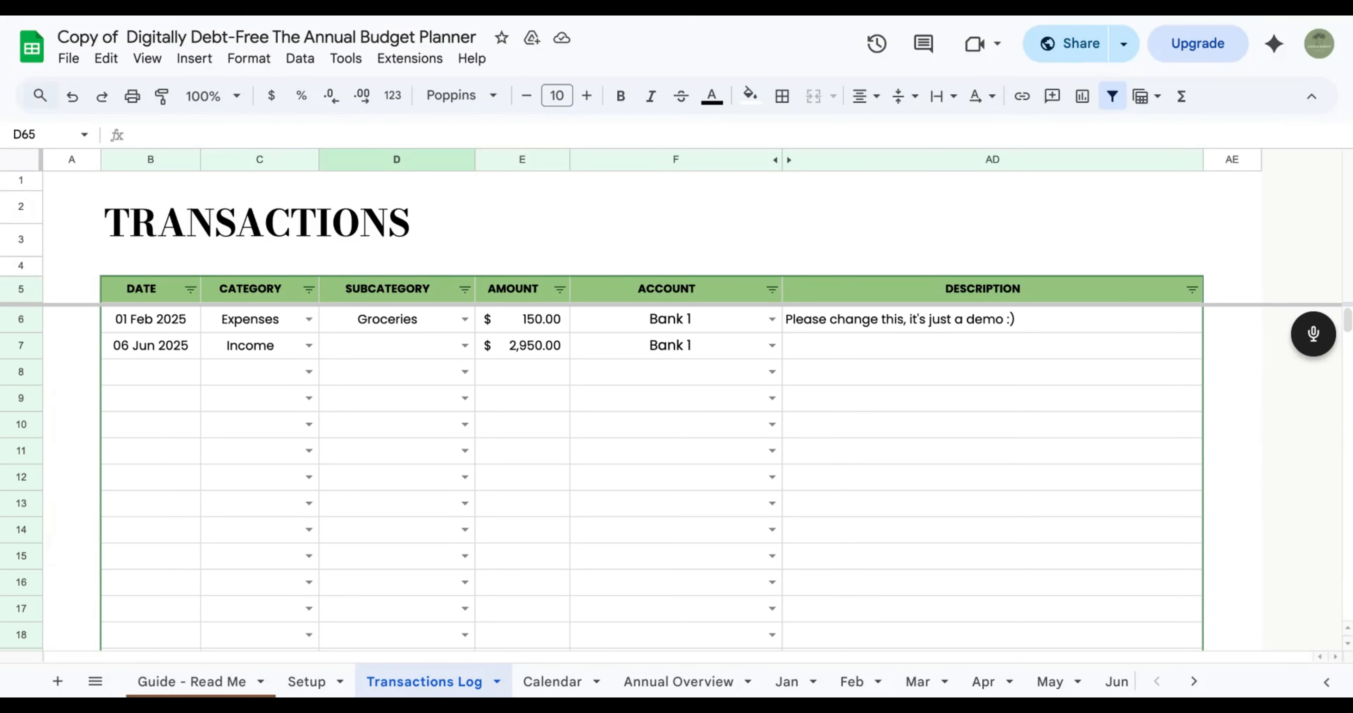
- Add "Car Note" below Health Insurance in the Expenses category list on the Setup sheet
left_click(318, 678)
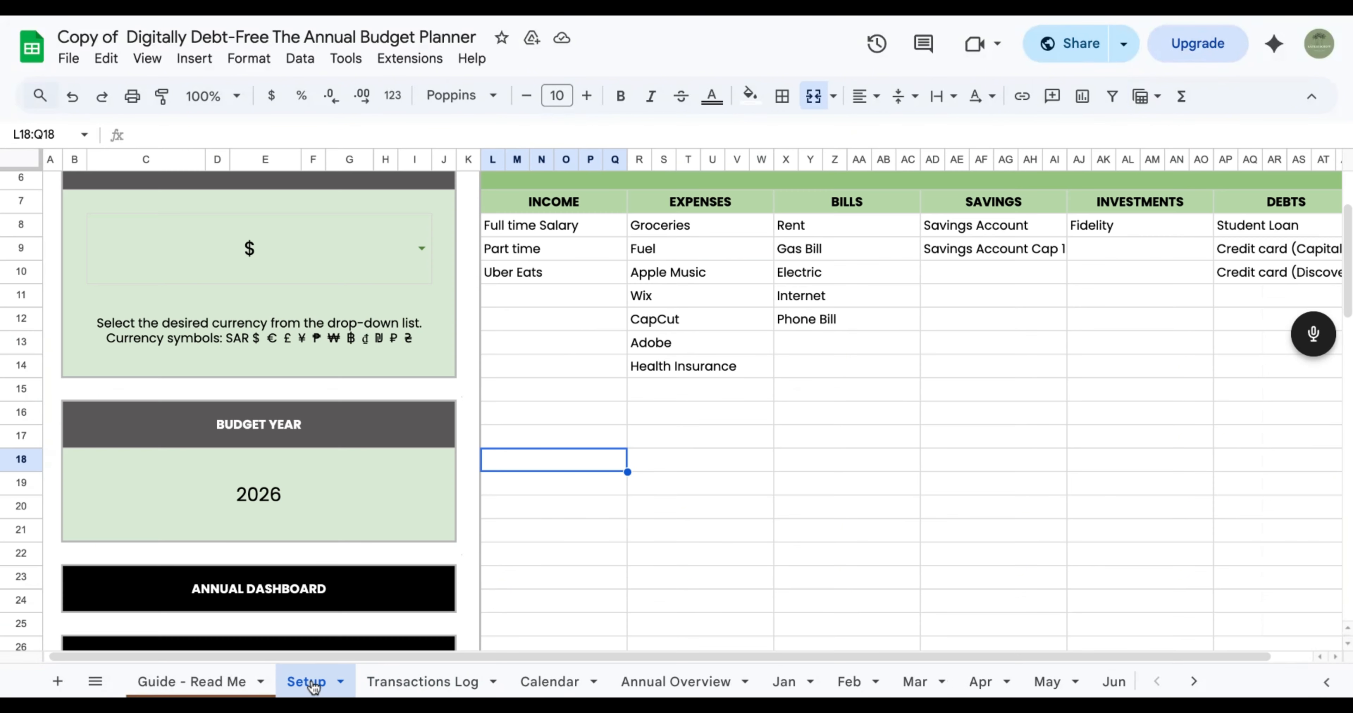
left_click(581, 368)
scroll(581, 367, "up", 3)
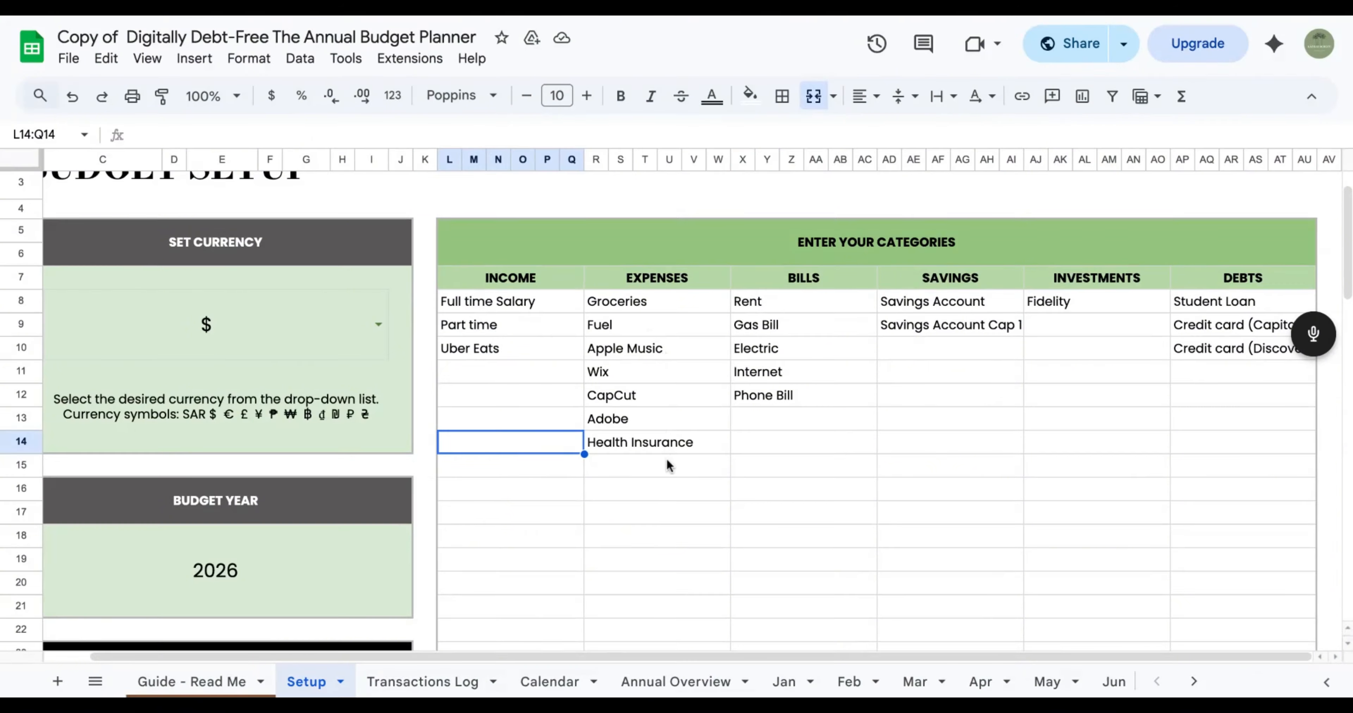
left_click(659, 473)
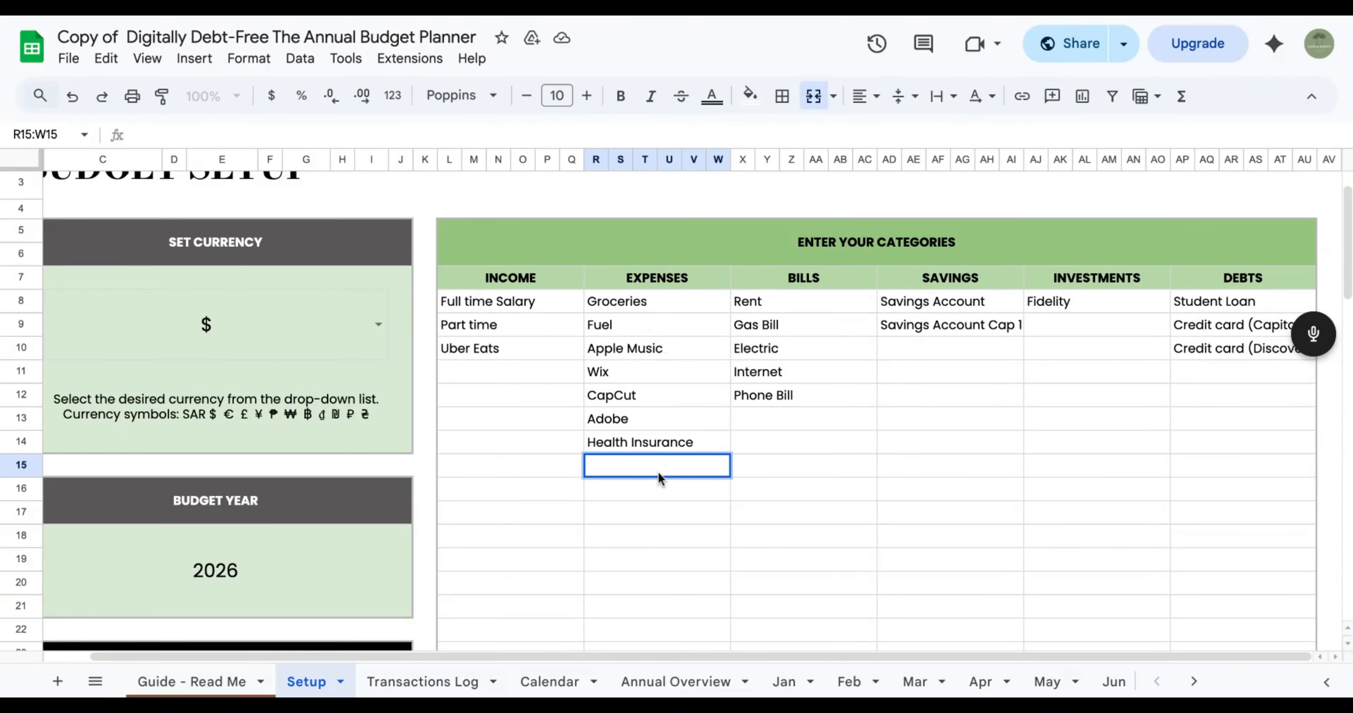
type("Car Note")
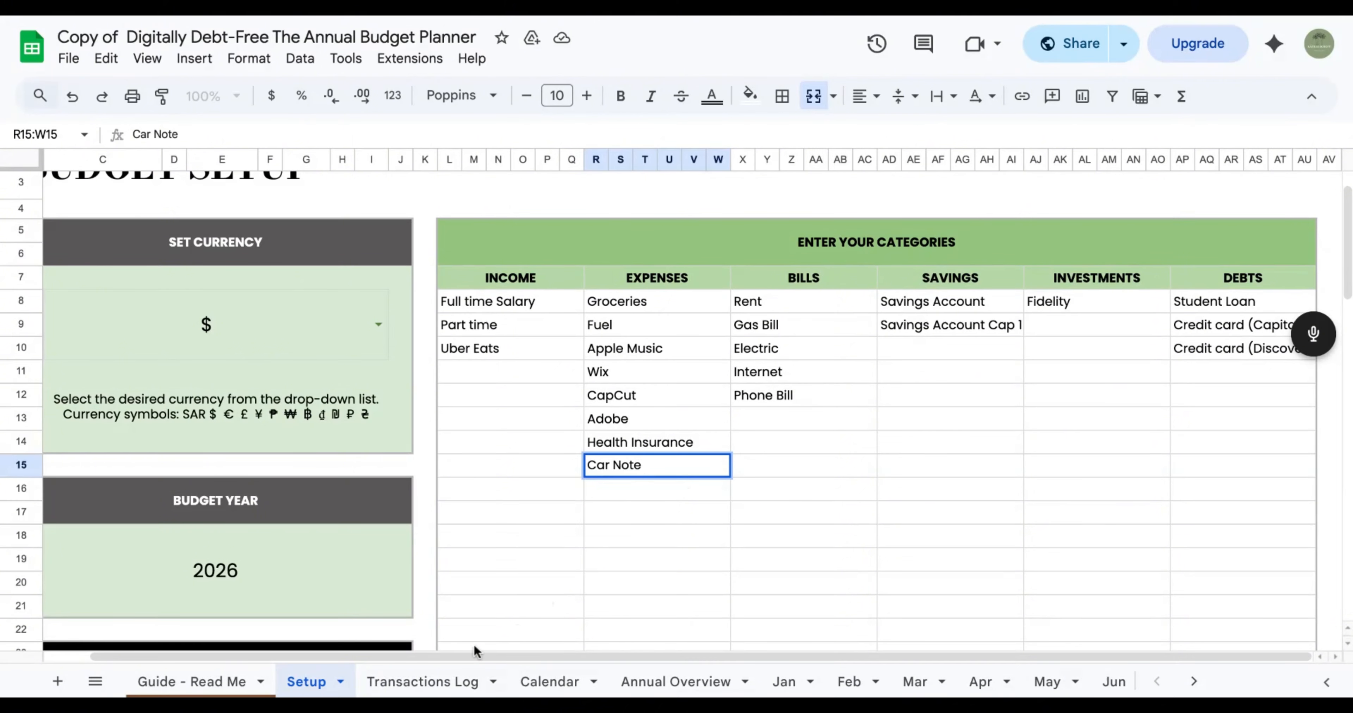
- Look over the Transactions Log and the Calendar sheet with its bills and debt payment summary
left_click(421, 683)
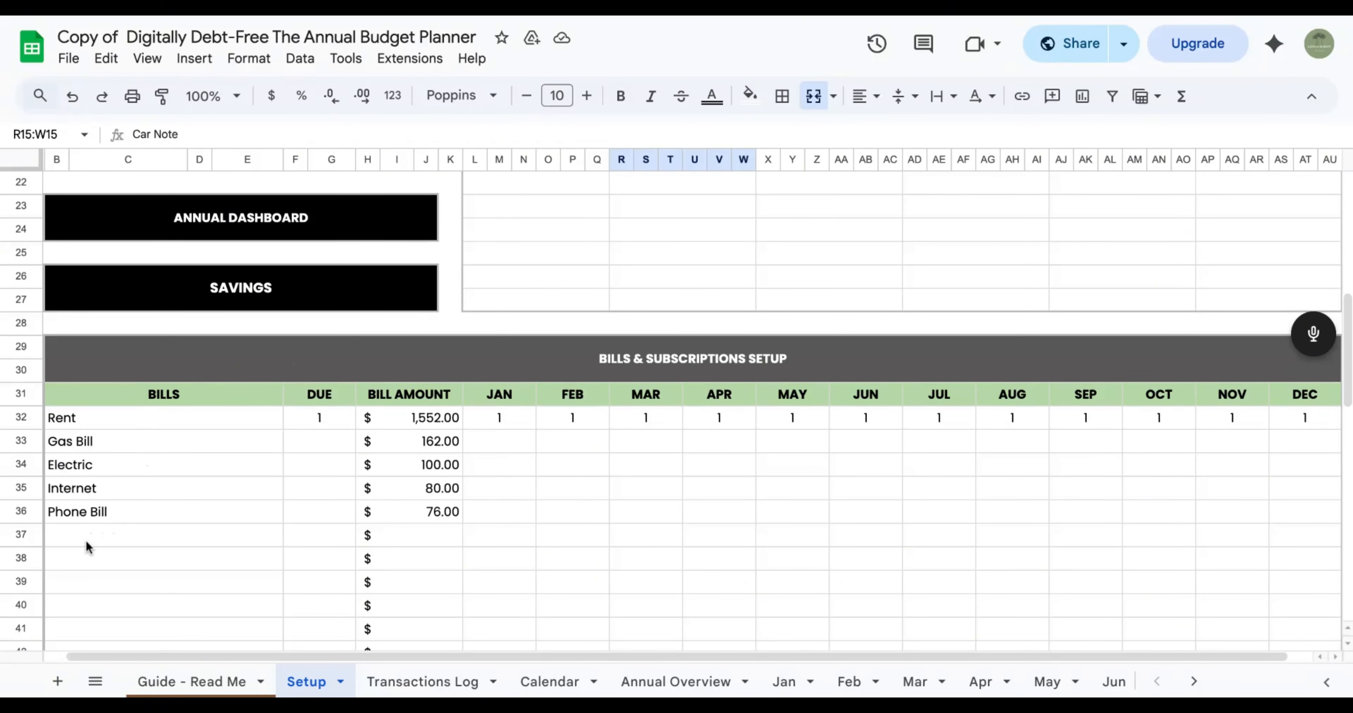
left_click(399, 450)
scroll(399, 450, "up", 3)
scroll(398, 450, "up", 3)
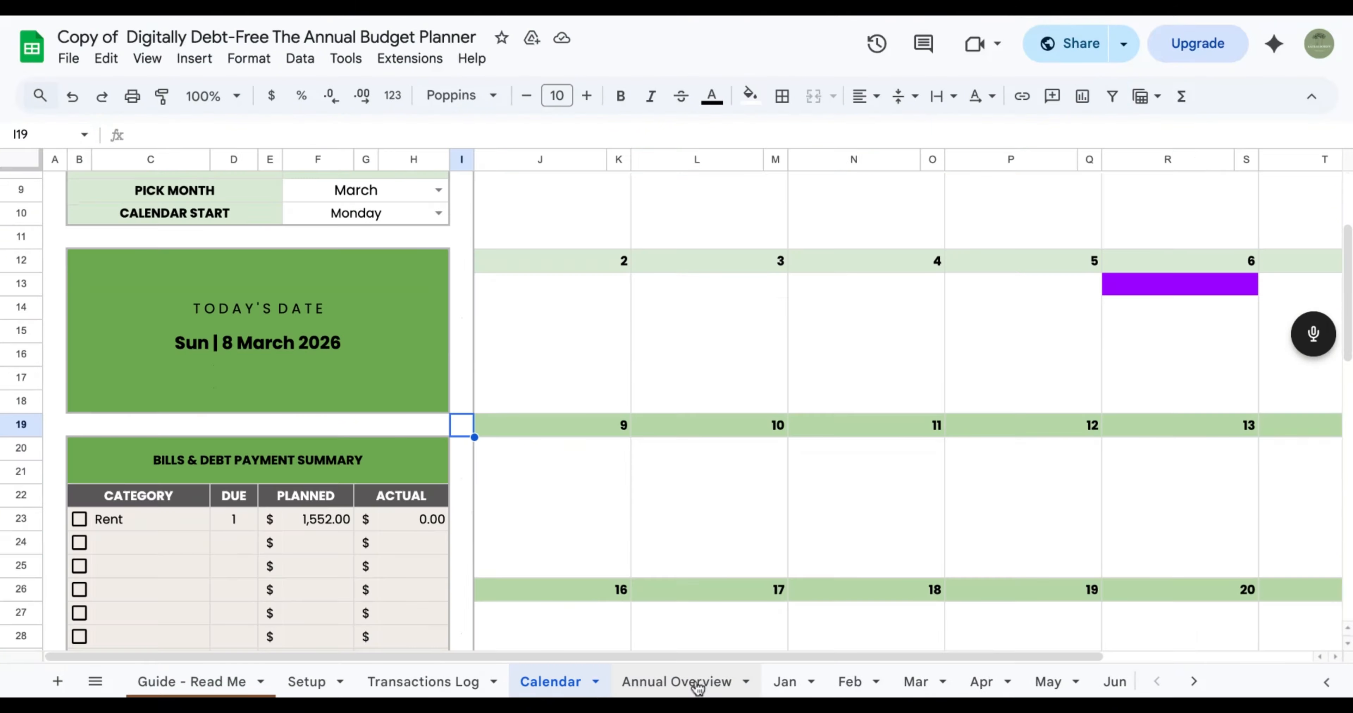
left_click(551, 681)
- Open the Annual Overview sheet and examine its Annual Summary table and the yearly total cards
left_click(698, 682)
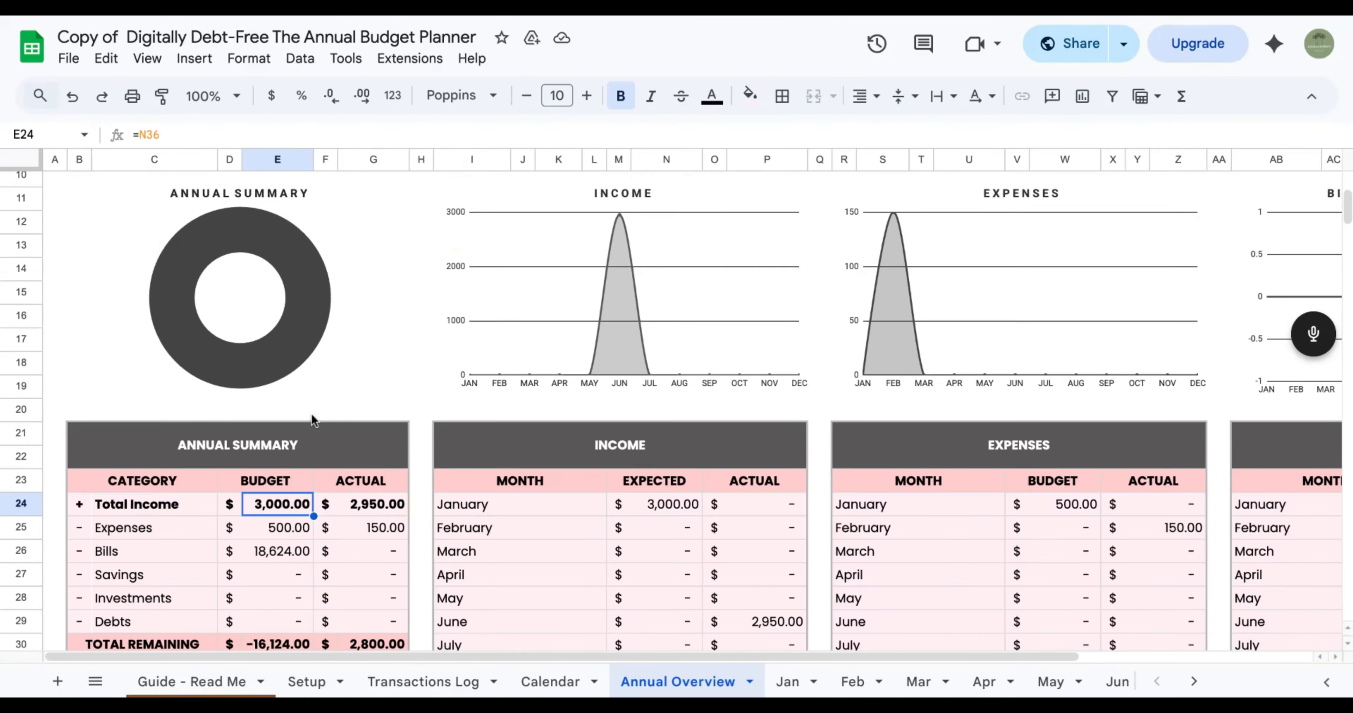
left_click(415, 399)
scroll(415, 403, "down", 2)
scroll(415, 403, "down", 1)
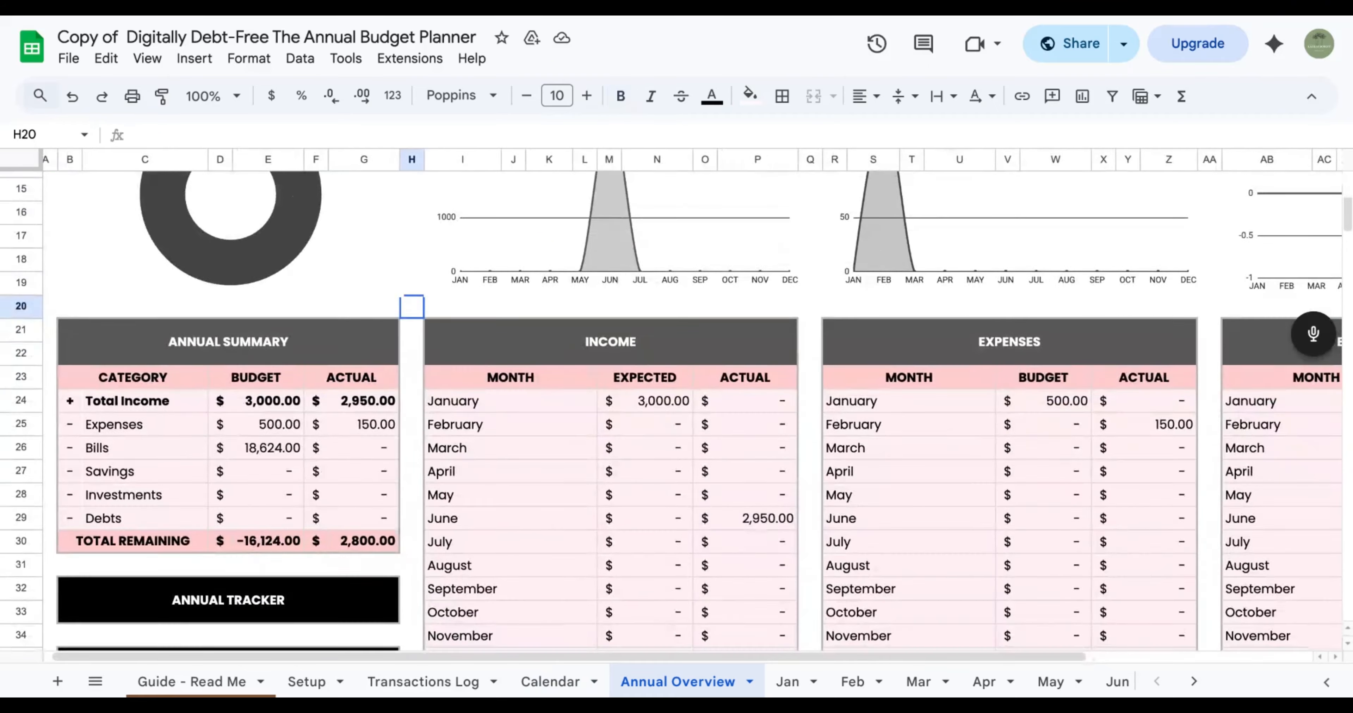
scroll(415, 402, "up", 1)
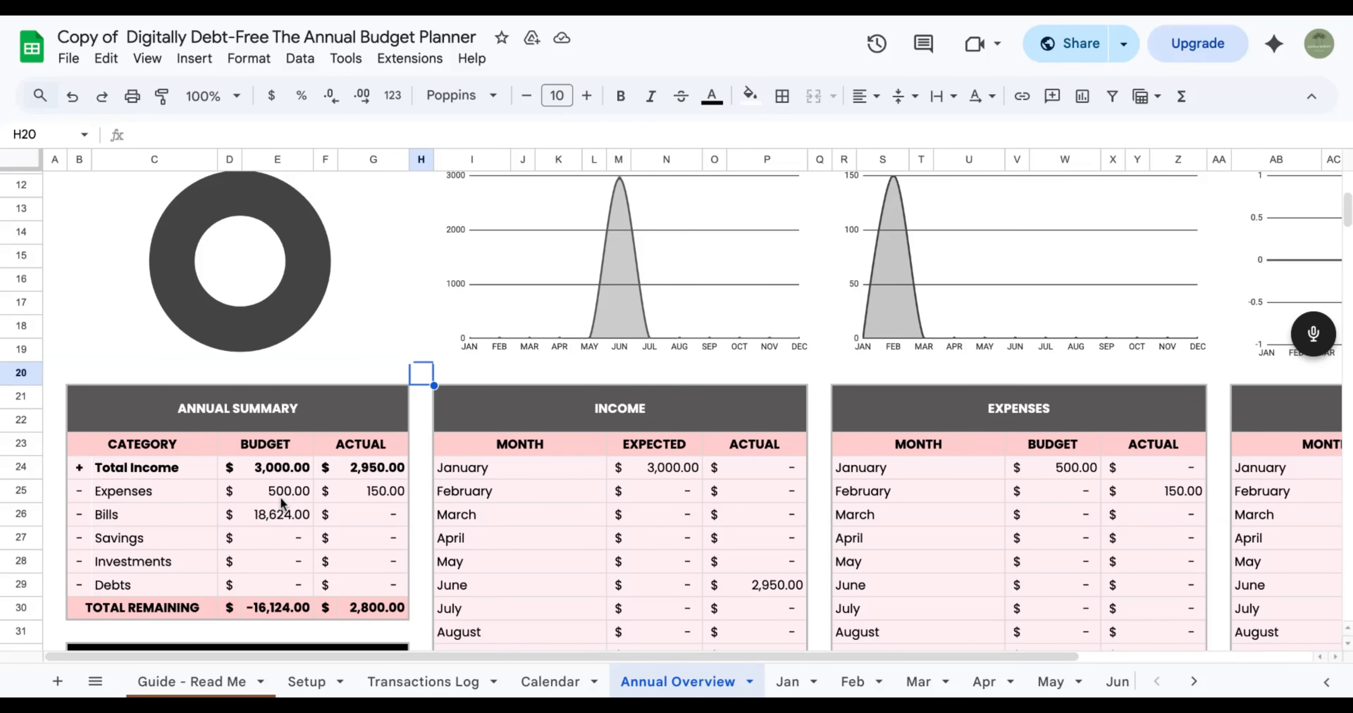
scroll(386, 338, "up", 4)
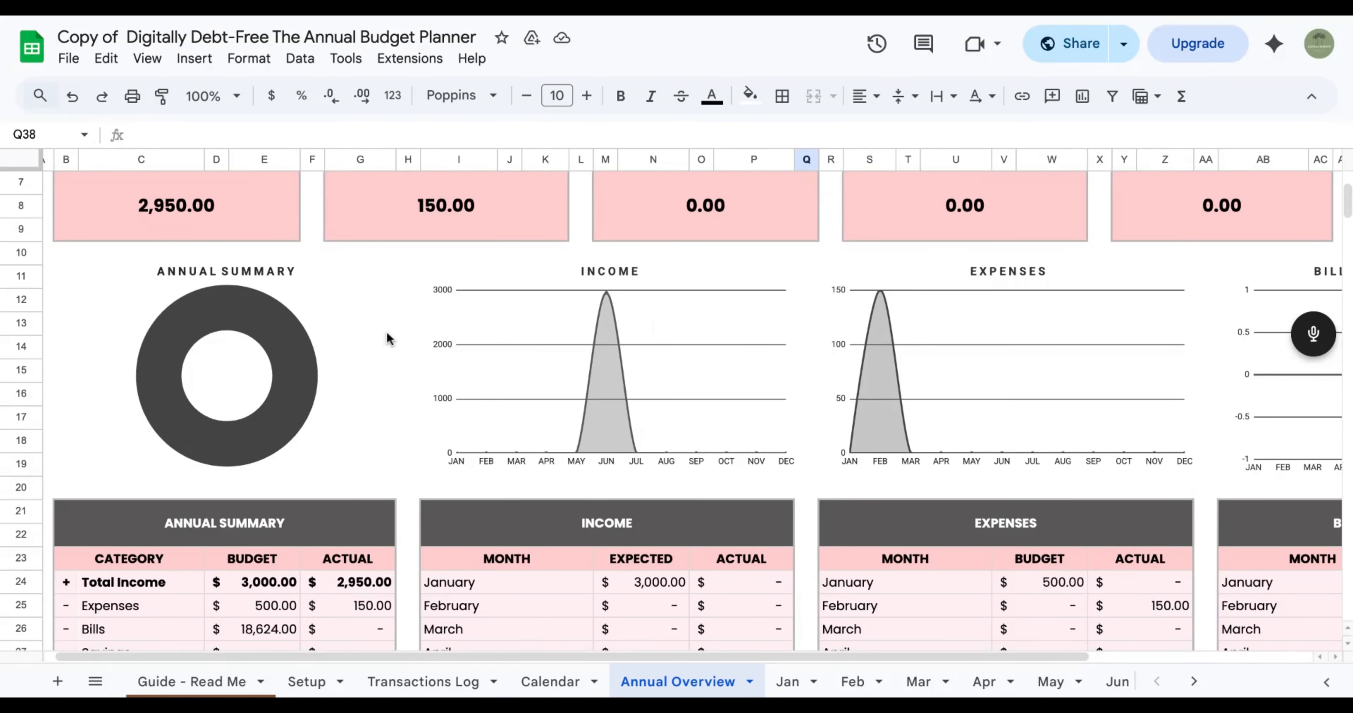
scroll(387, 338, "up", 2)
scroll(386, 338, "left", 1)
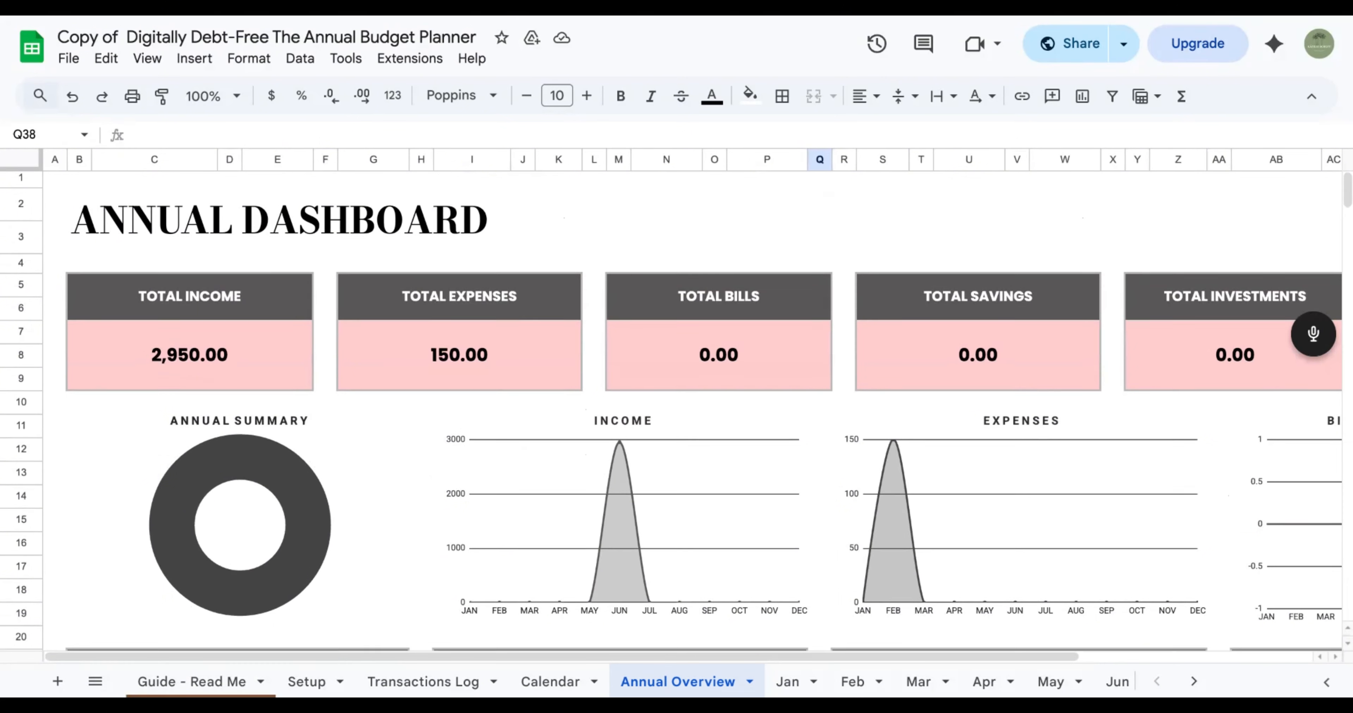
- Examine the Annual Overview's income and expense charts together with the monthly tables below them
scroll(671, 399, "down", 2)
scroll(671, 400, "right", 1)
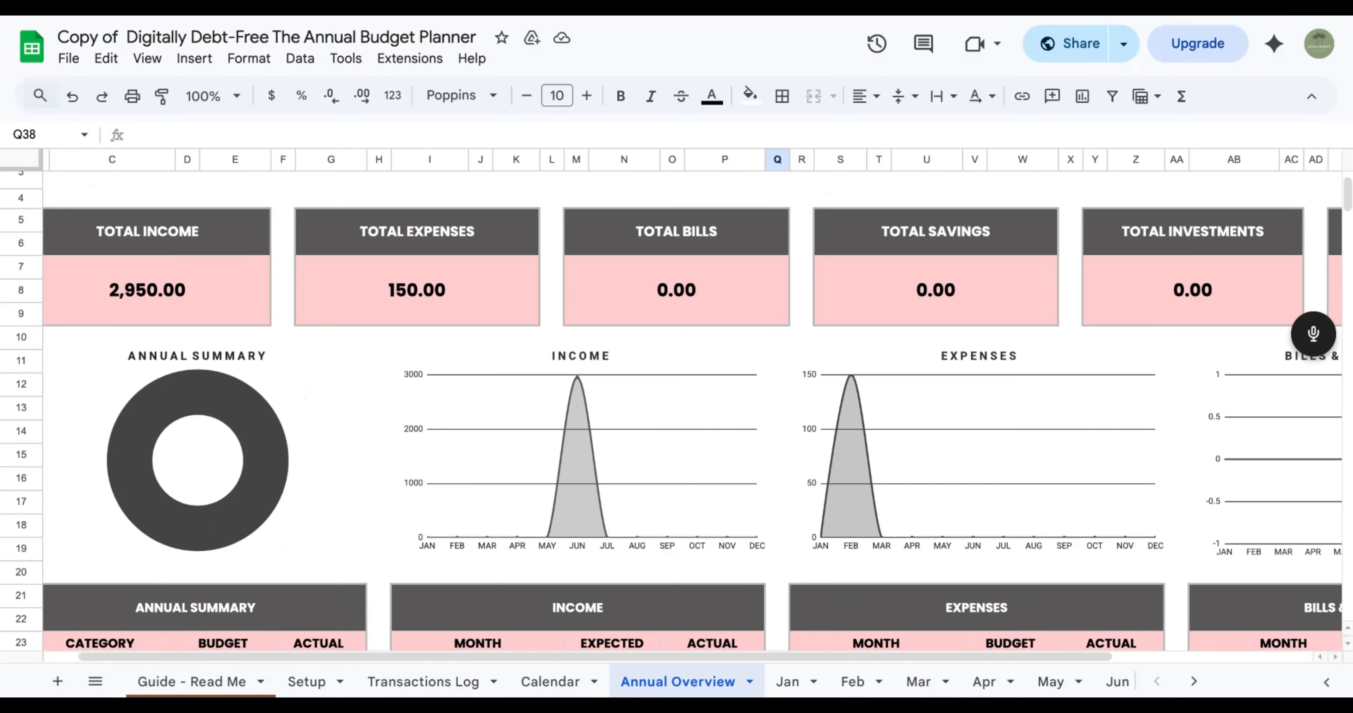
scroll(676, 404, "down", 3)
scroll(676, 405, "right", 1)
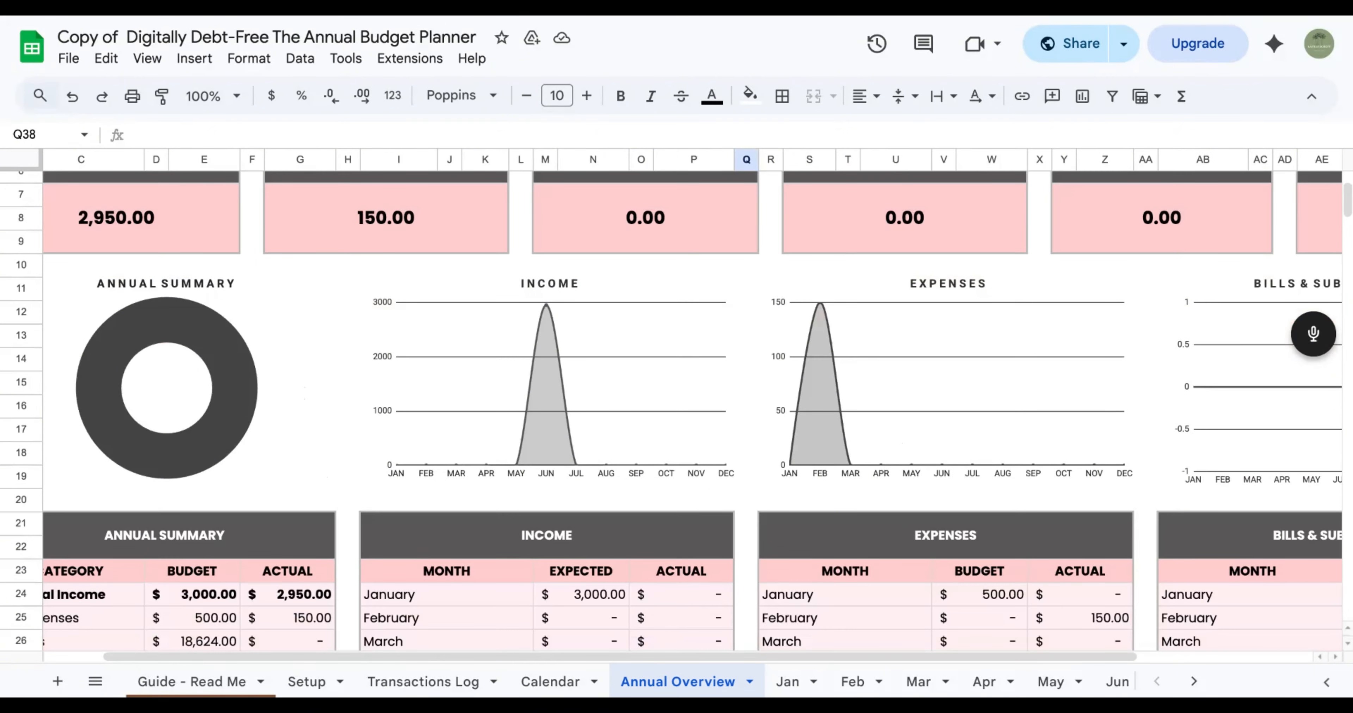
left_click(347, 452)
scroll(348, 453, "down", 3)
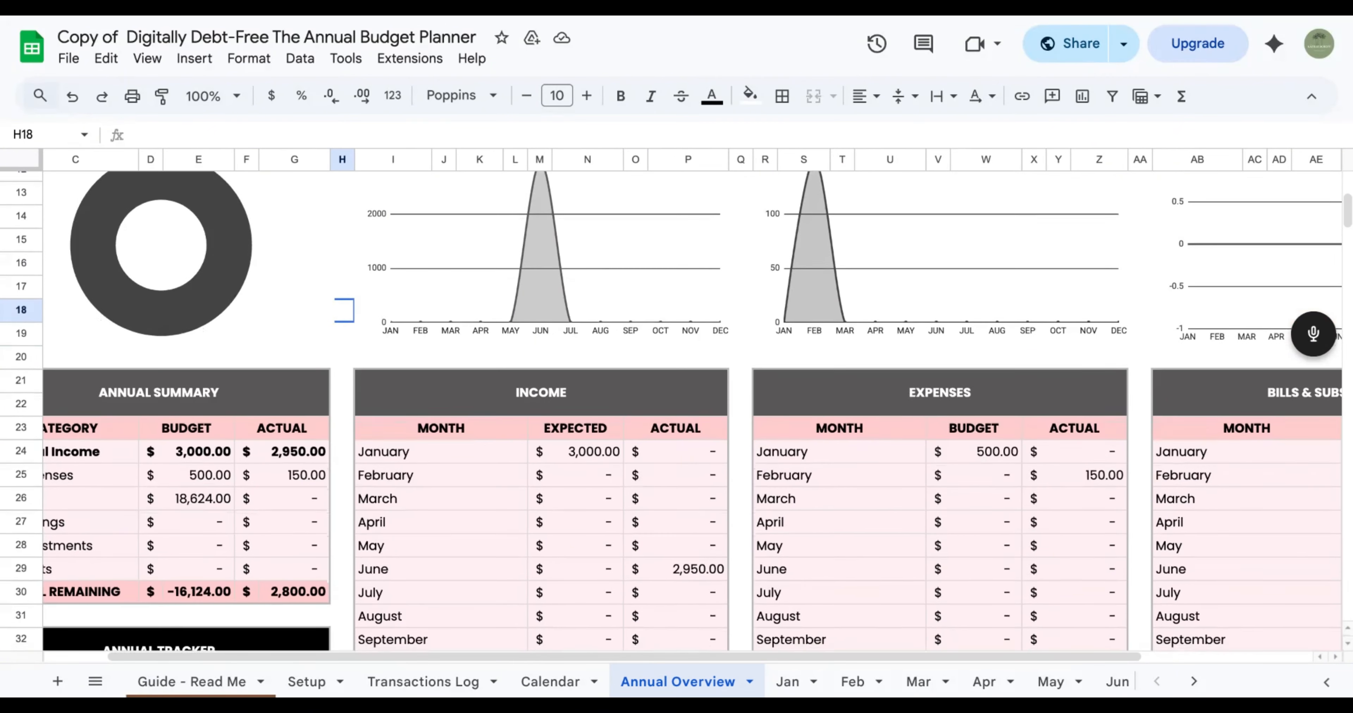
scroll(677, 404, "down", 2)
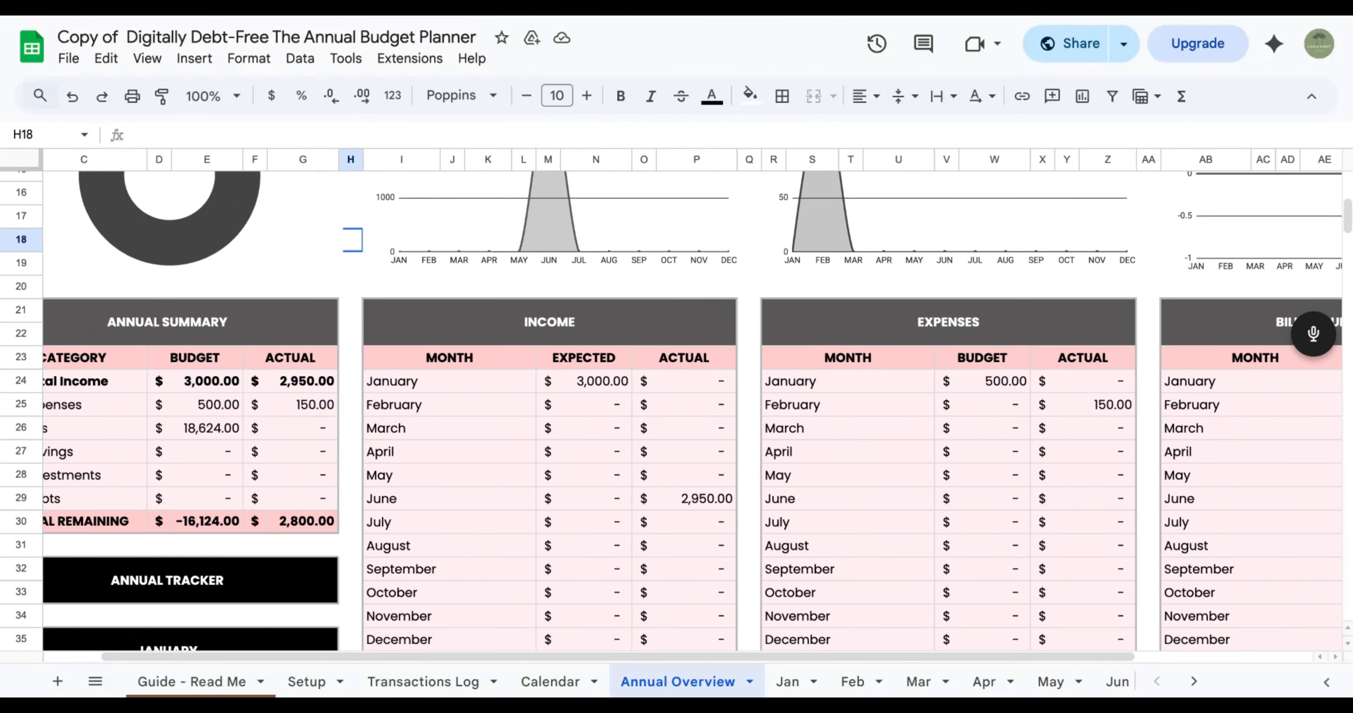
scroll(676, 404, "down", 2)
scroll(676, 405, "down", 5)
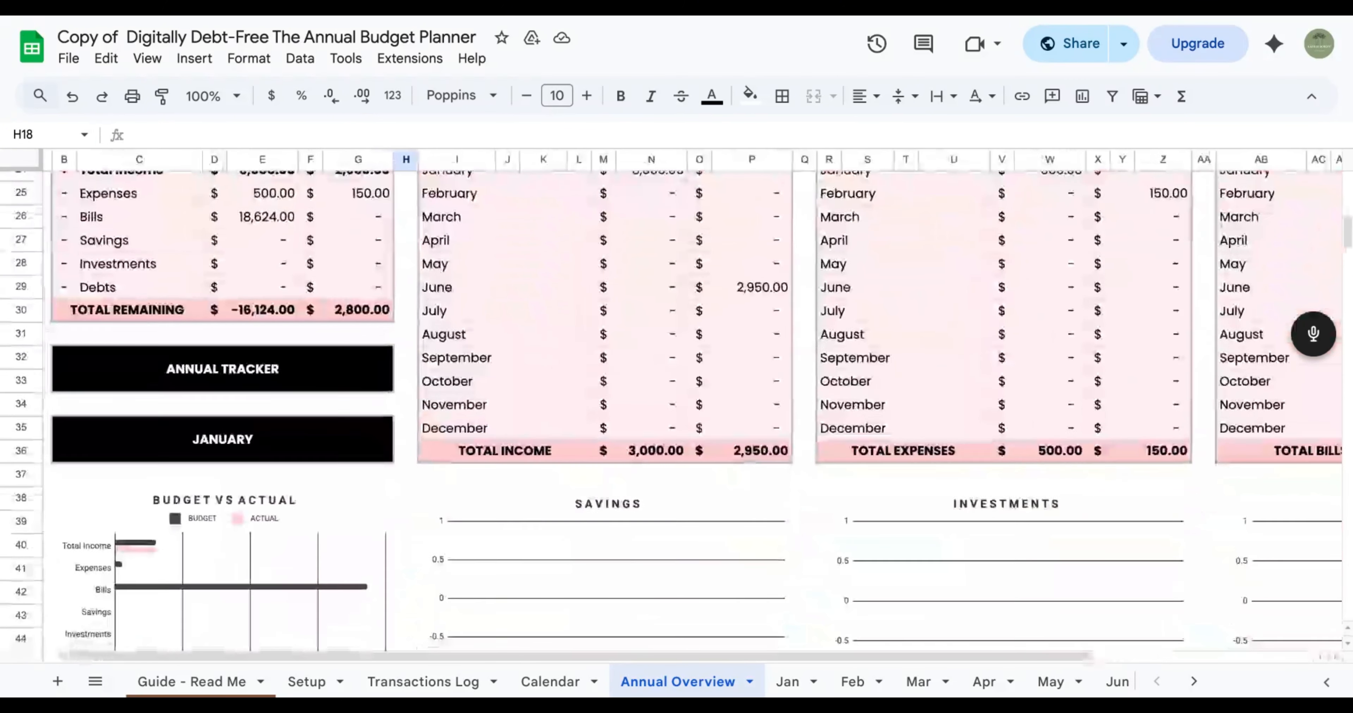
- Examine the Annual Overview's Budget vs Actual chart, the financial and personal goal checklists and the breakdown charts
scroll(308, 444, "down", 2)
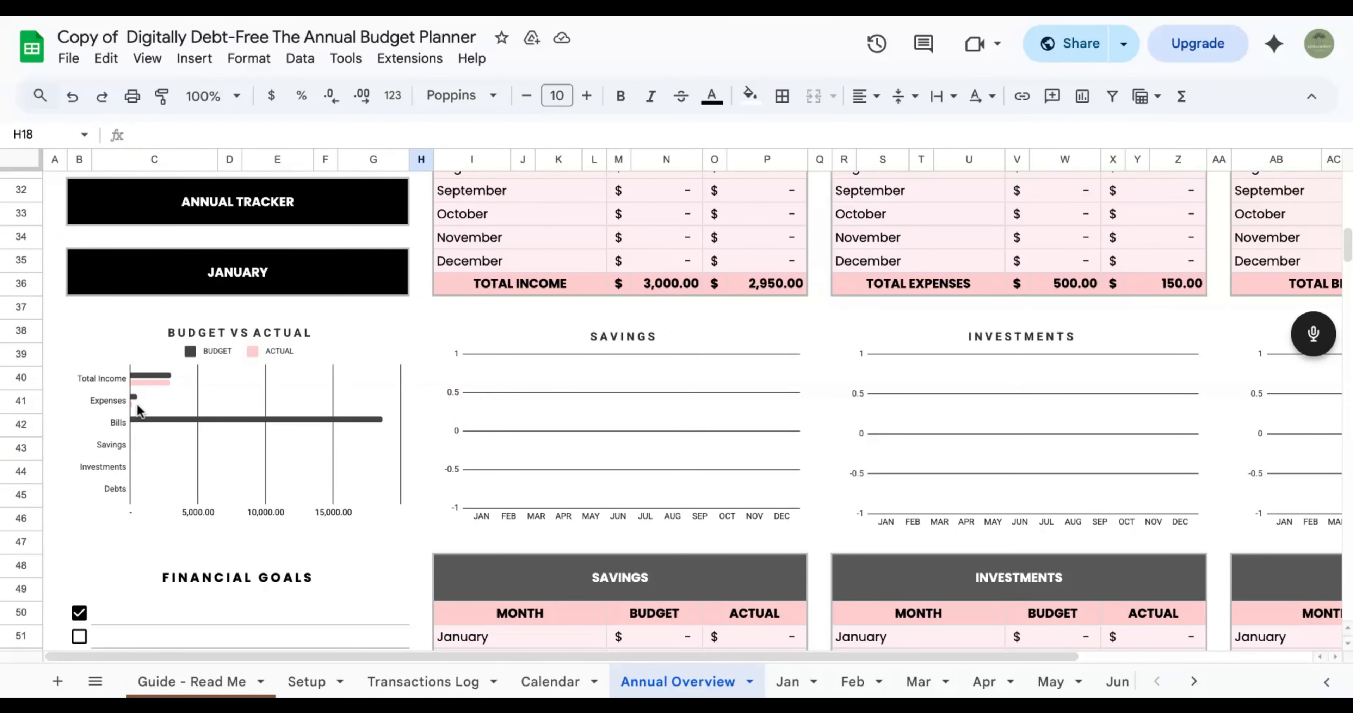
left_click(421, 449)
scroll(422, 448, "down", 7)
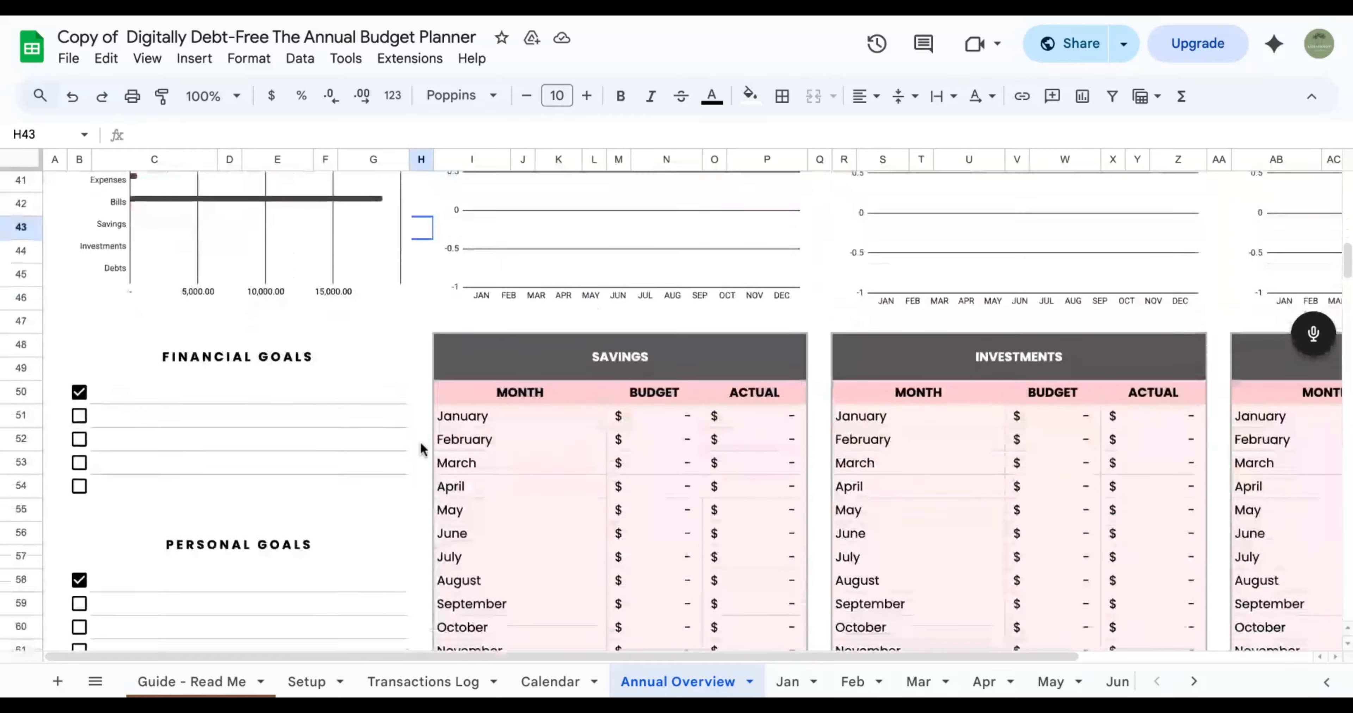
scroll(671, 400, "up", 3)
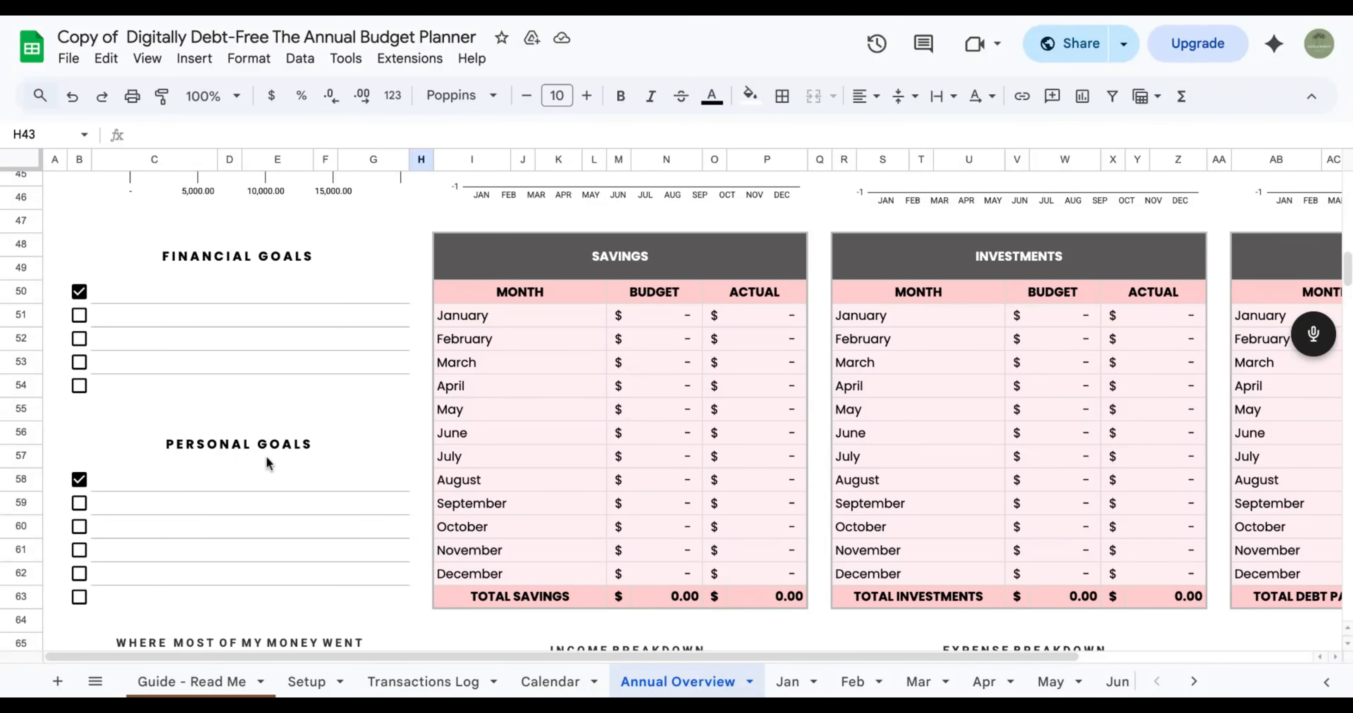
left_click(394, 432)
scroll(391, 431, "down", 2)
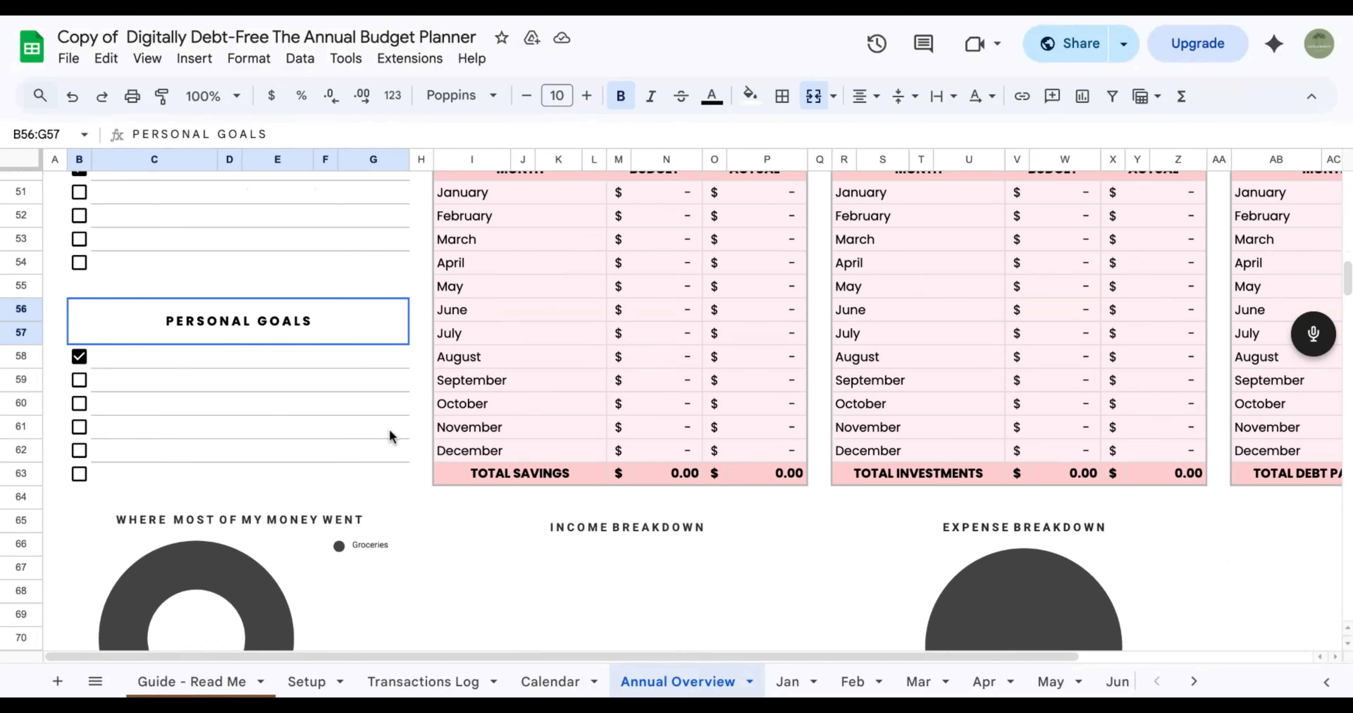
scroll(389, 429, "down", 1)
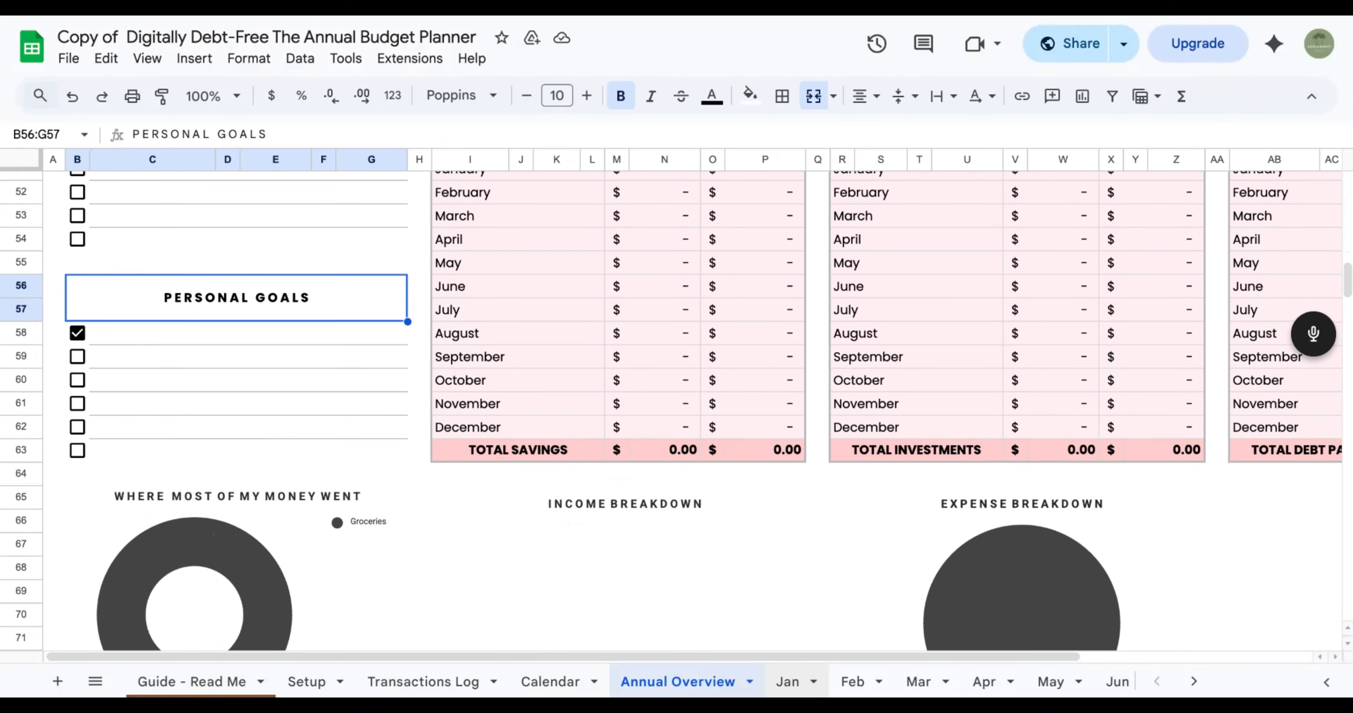
scroll(676, 399, "down", 2)
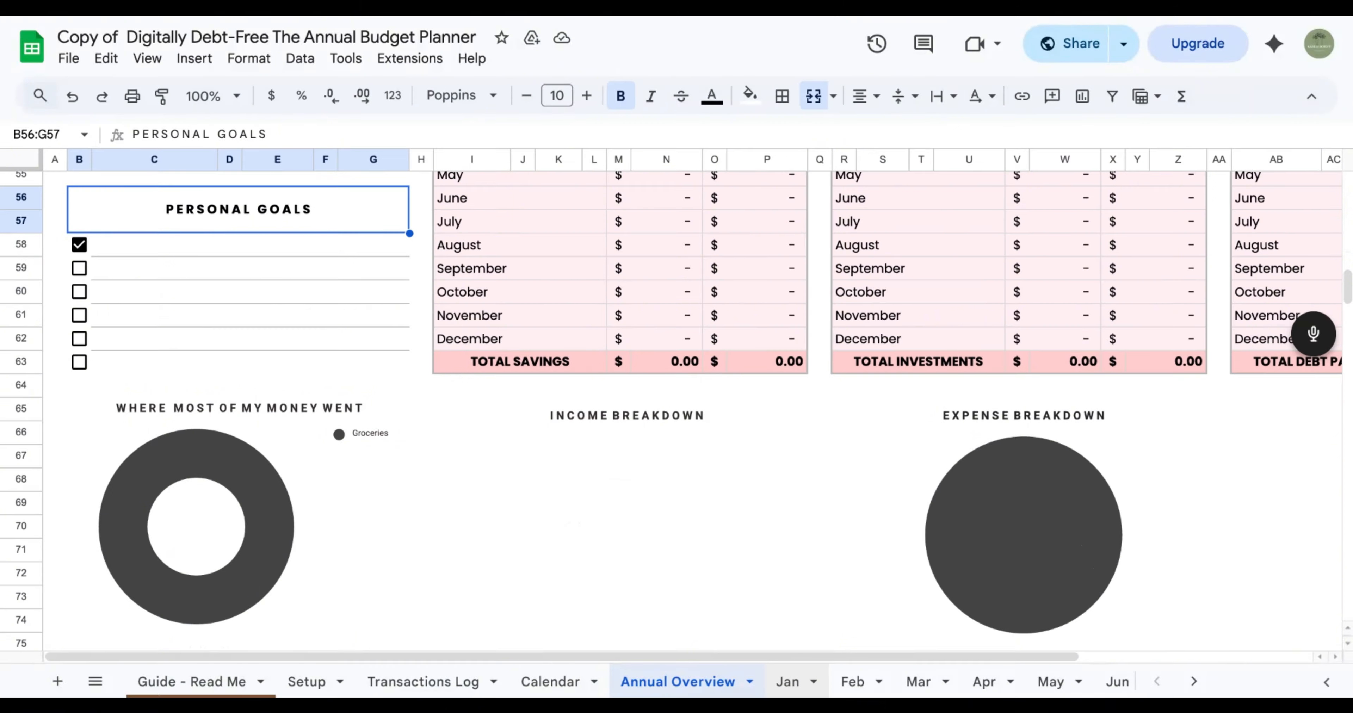
- Open the Jan sheet and examine the January dashboard's total cards, Budget vs Actual chart and category tables
left_click(803, 681)
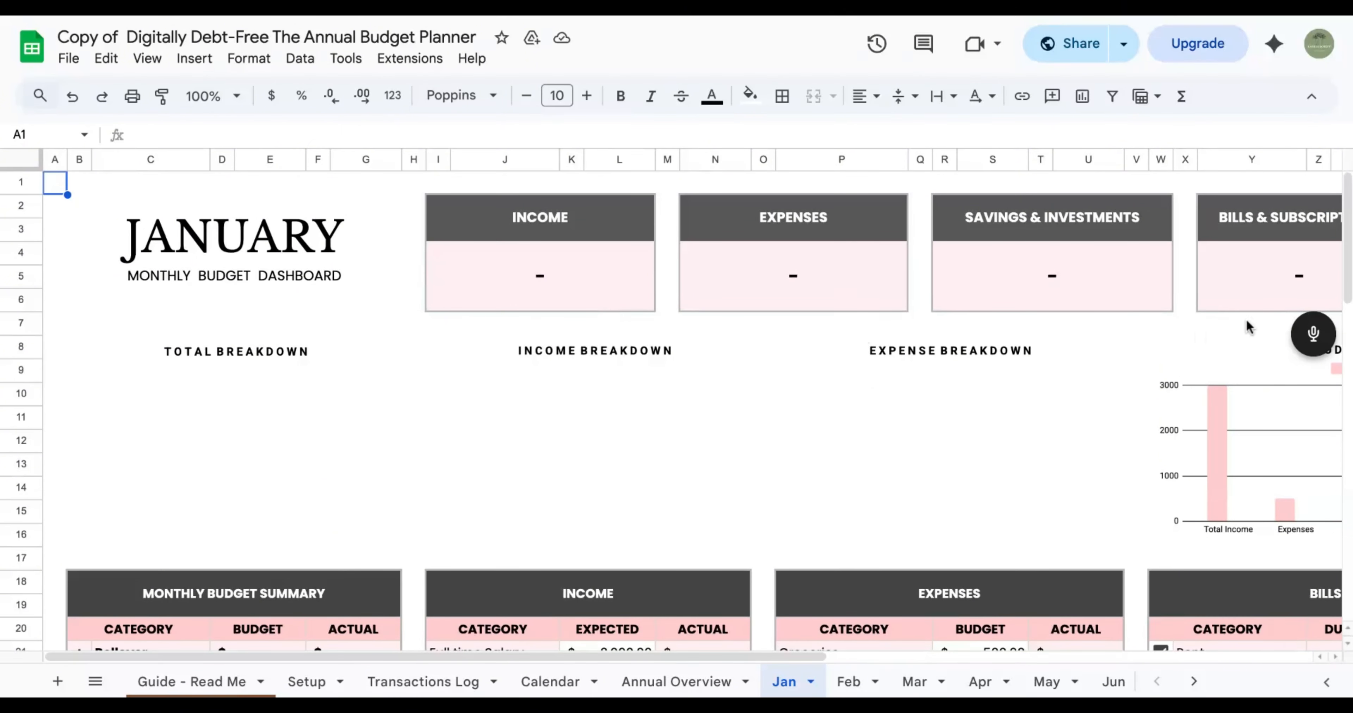
scroll(1058, 465, "right", 5)
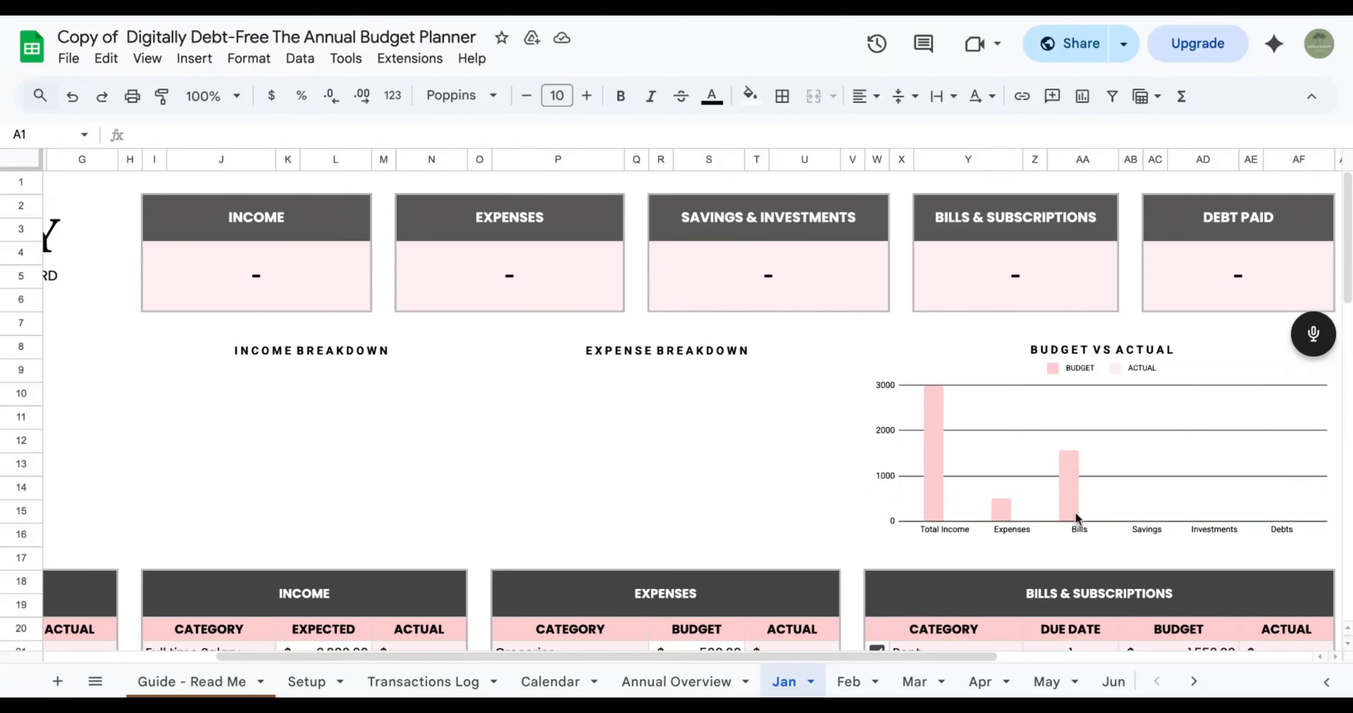
scroll(683, 438, "down", 5)
scroll(677, 439, "left", 4)
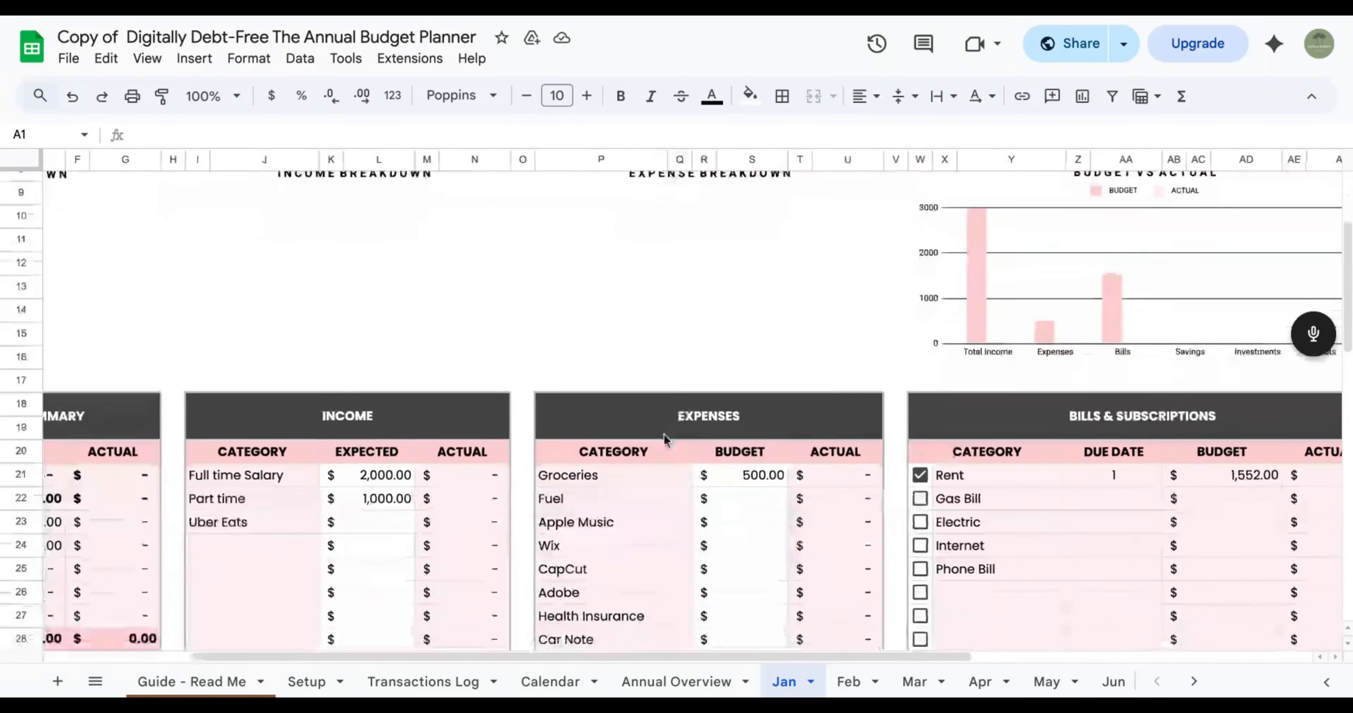
scroll(665, 440, "left", 2)
scroll(665, 440, "down", 4)
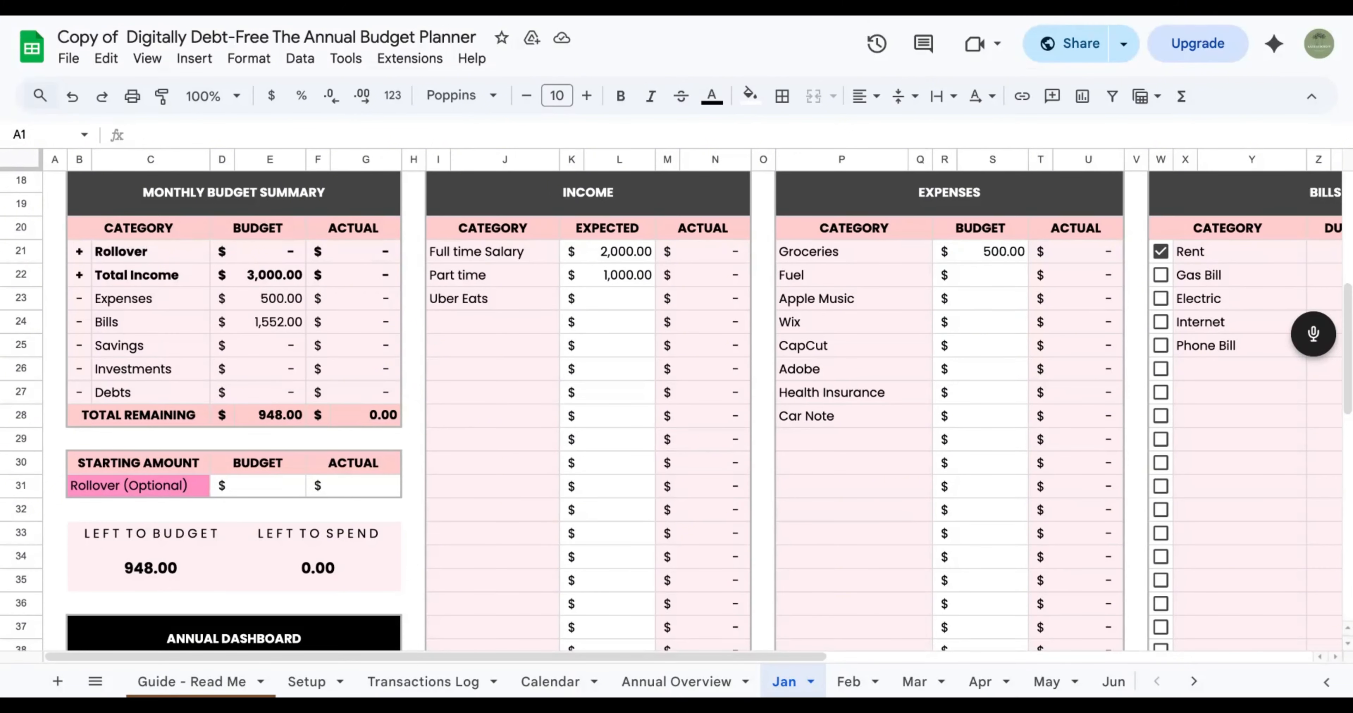
- Examine the Starting Amount, Left to Budget and Left to Spend sections on the January sheet
left_click(414, 462)
scroll(444, 328, "down", 3)
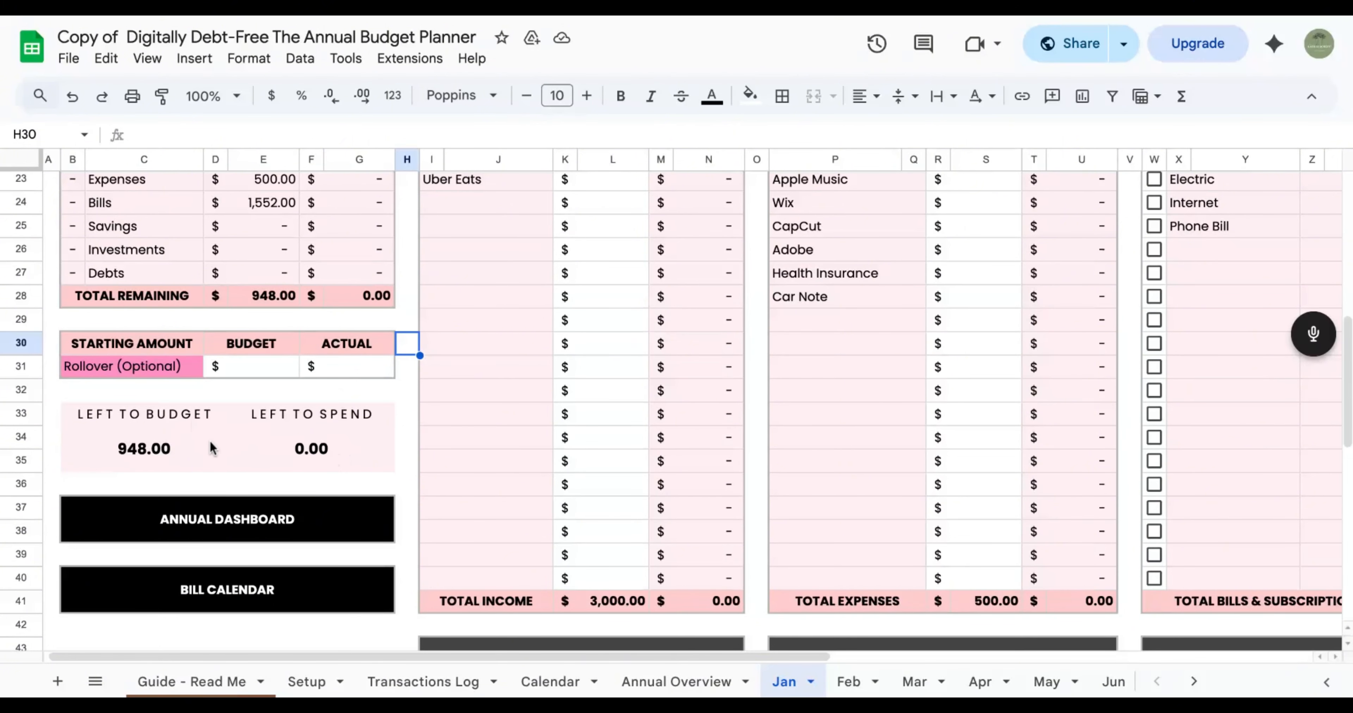
left_click(407, 438)
- Examine the To Do List and Notes sections beside the Savings and Investments tables on the January sheet
scroll(407, 437, "down", 4)
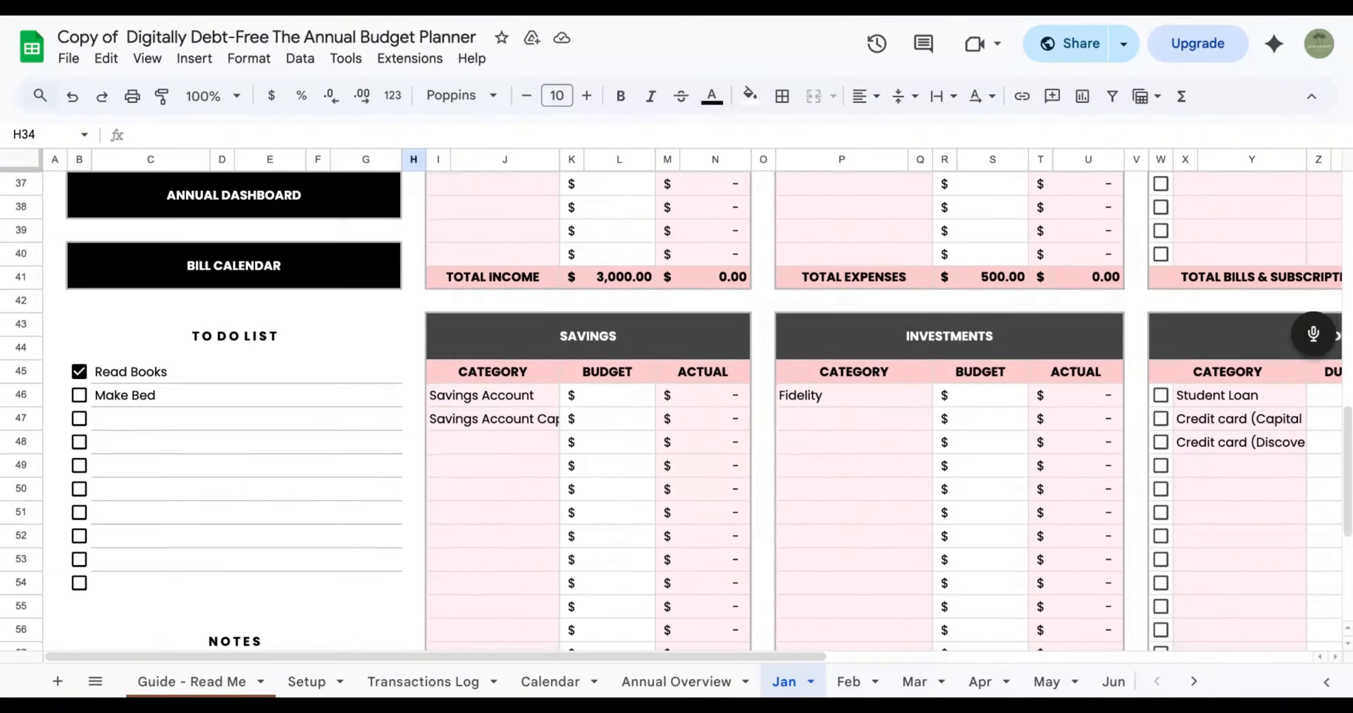
scroll(238, 265, "down", 2)
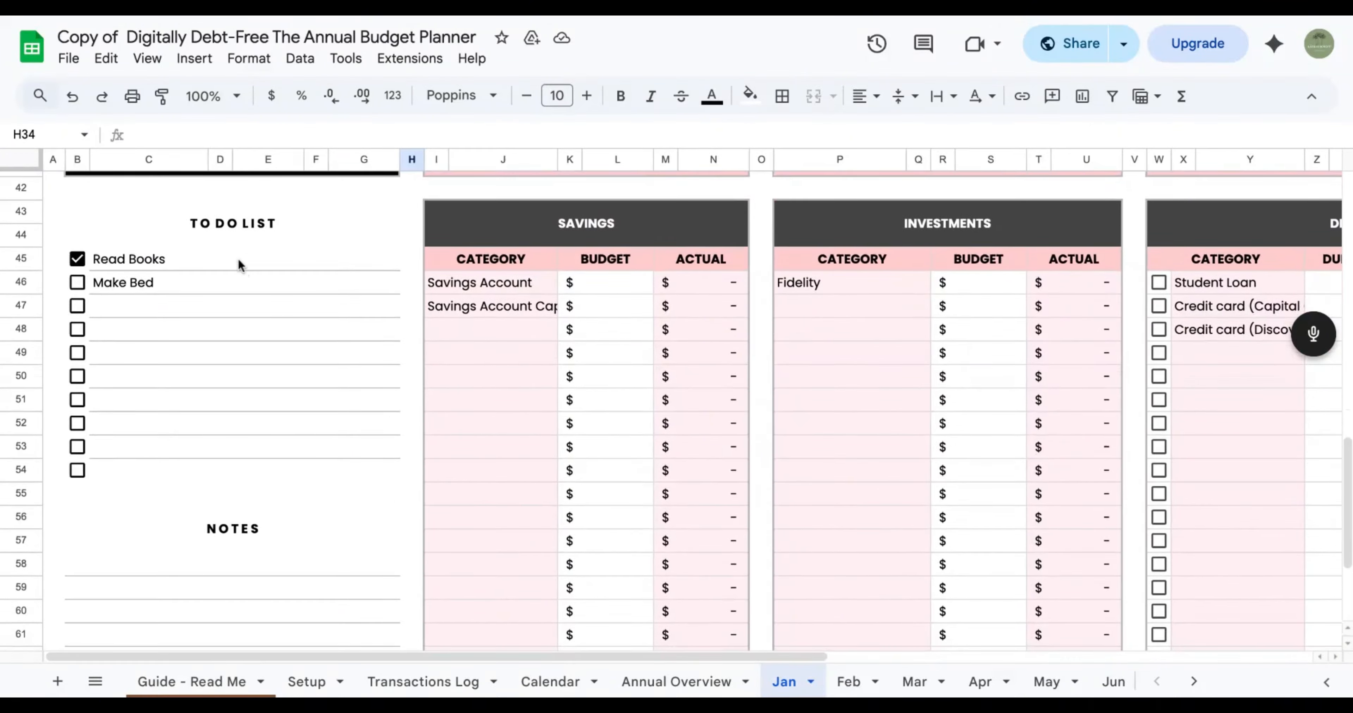
left_click(374, 527)
scroll(375, 522, "down", 1)
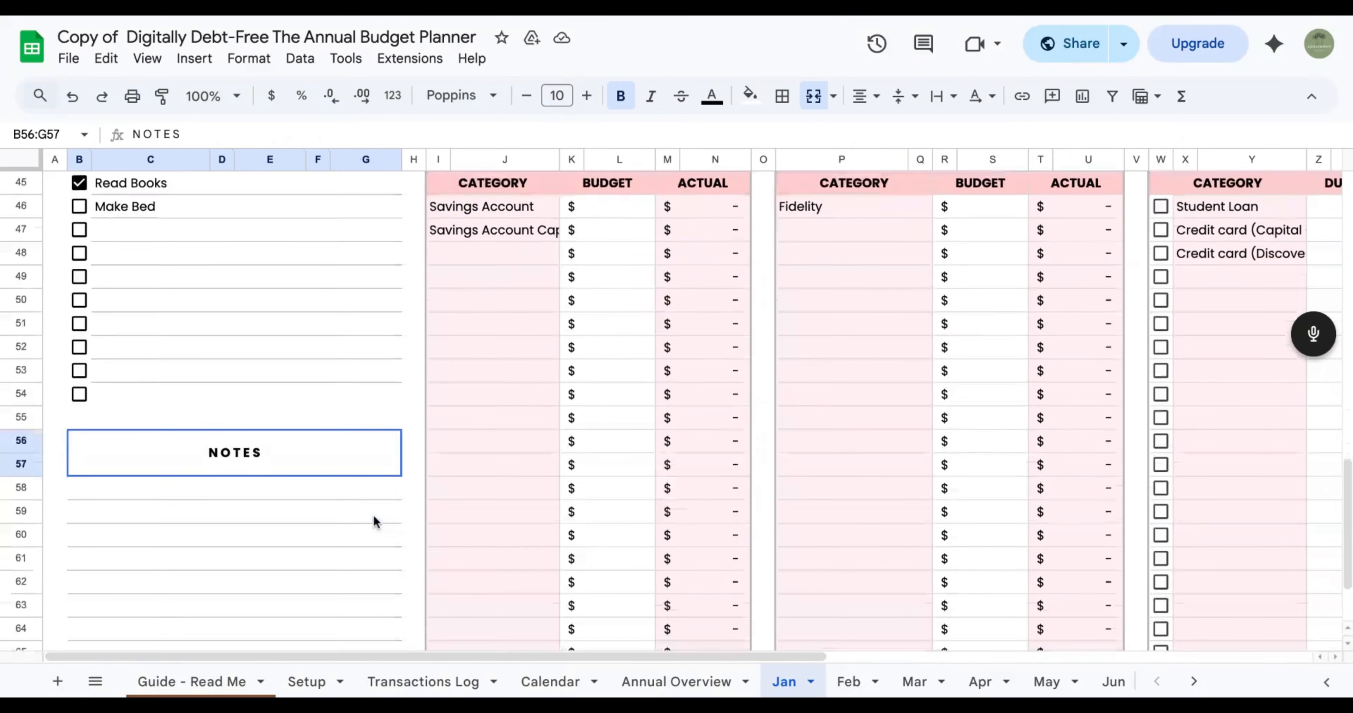
scroll(374, 523, "down", 2)
scroll(373, 520, "up", 1)
left_click_drag(321, 391, 316, 677)
left_click(408, 428)
left_click(407, 331)
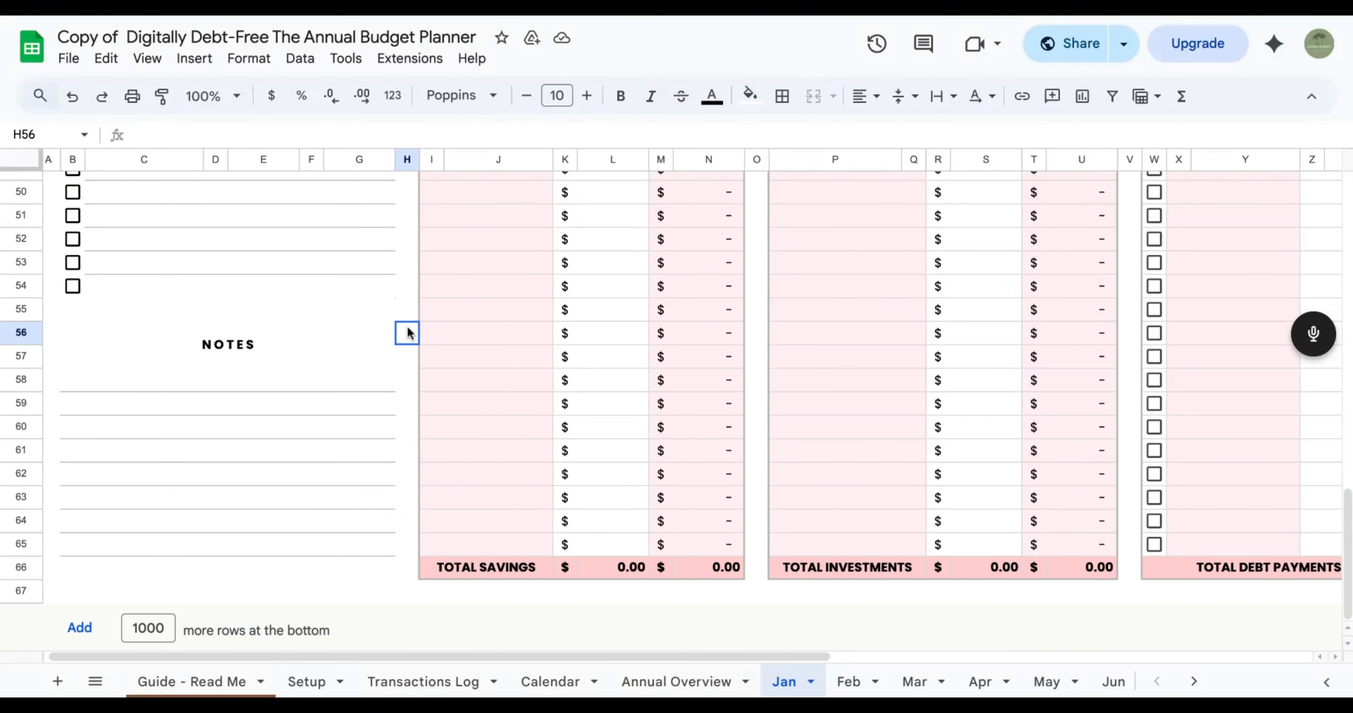
- Return to the January dashboard's header and total cards at the start of the sheet
scroll(407, 331, "up", 8)
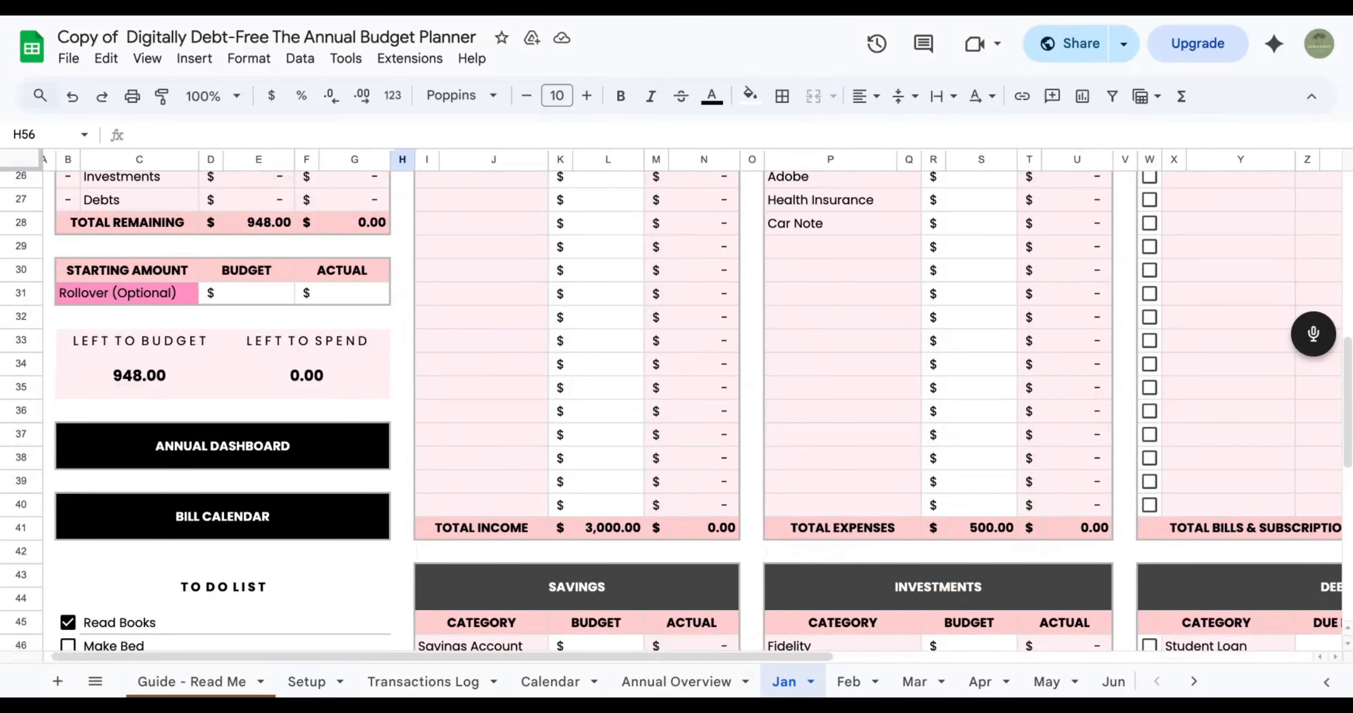
scroll(407, 325, "up", 7)
left_click(407, 325)
scroll(676, 403, "up", 2)
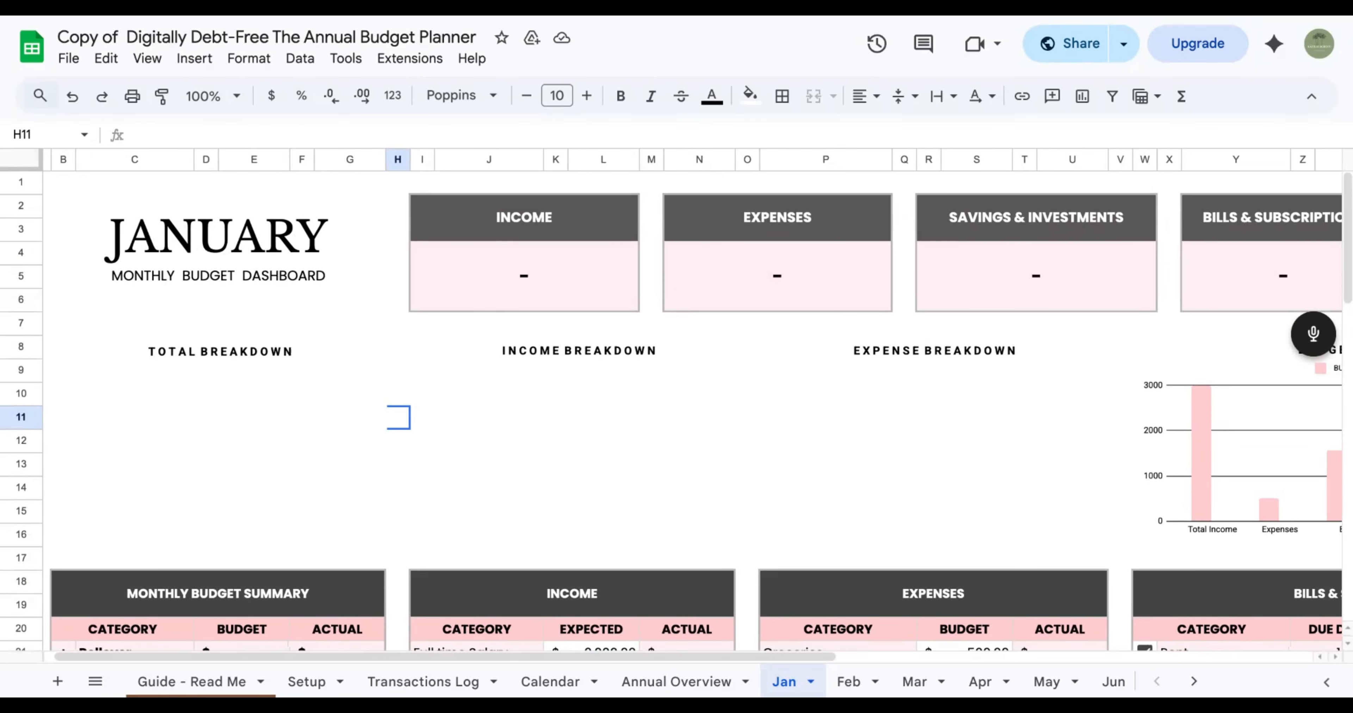
scroll(677, 403, "left", 1)
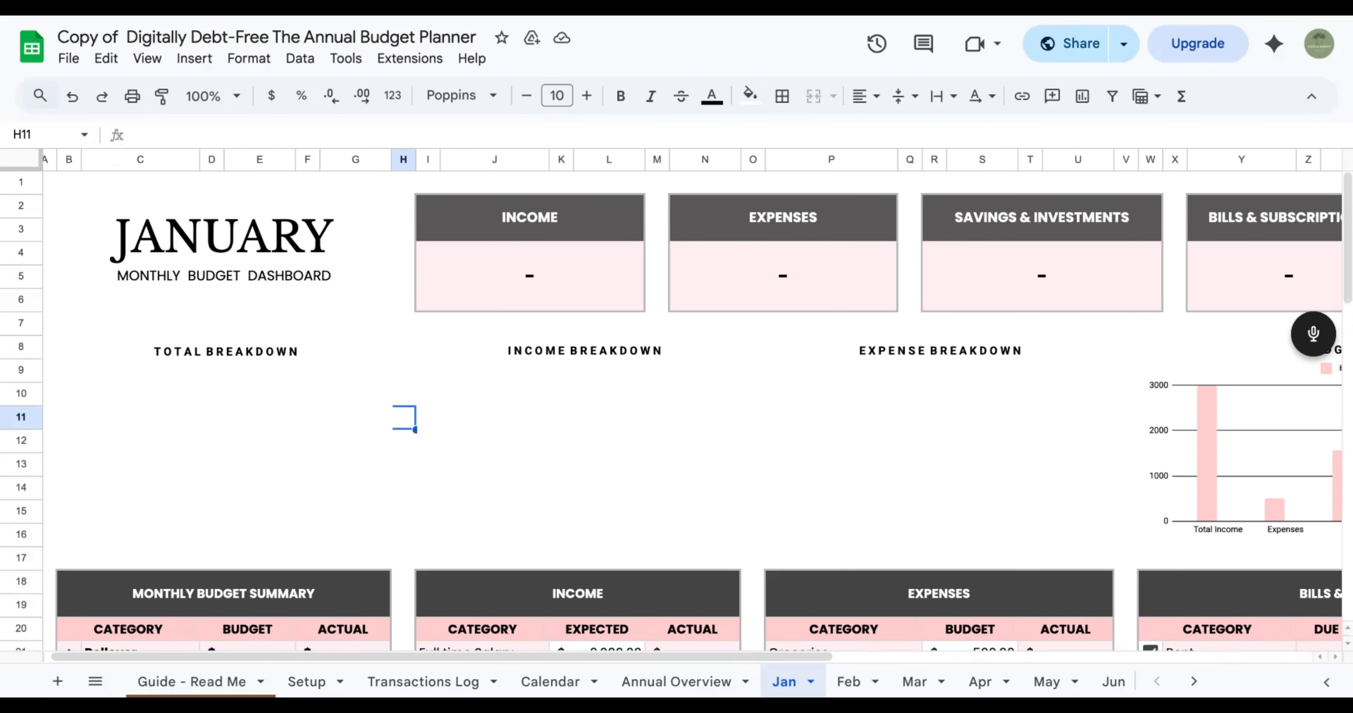